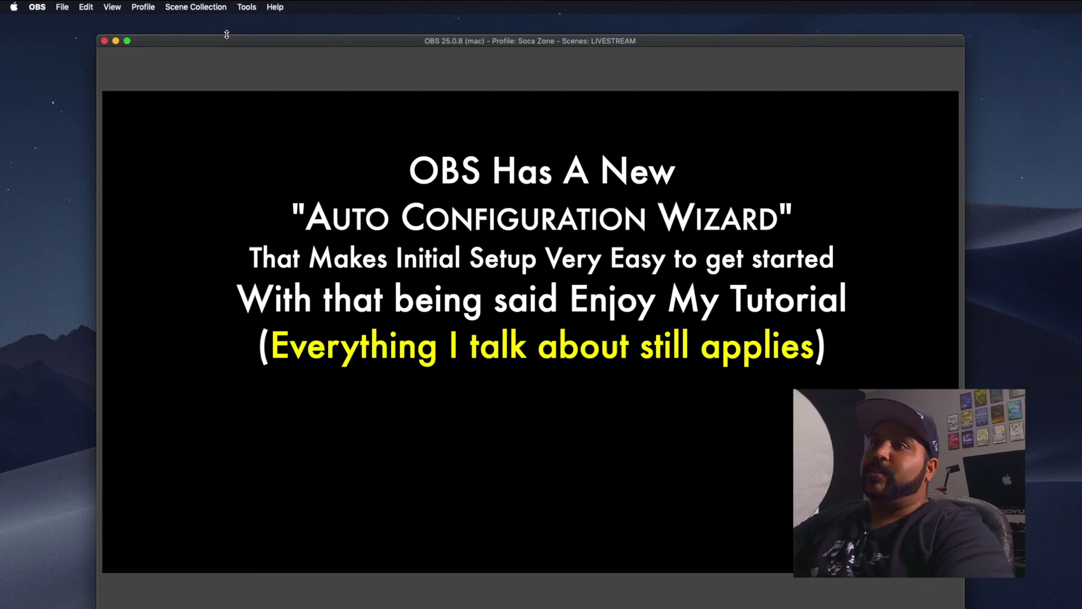
Step: Open Preferences and confirm the canvas resolution stays 1920x1080 at 30 FPS
left_click(244, 7)
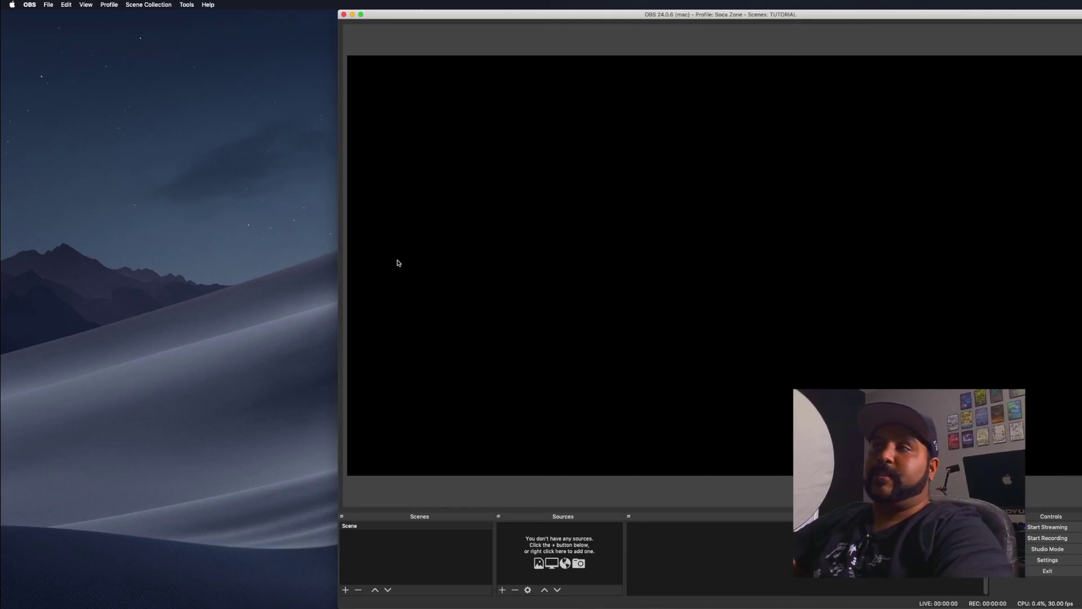
left_click(34, 5)
left_click(40, 27)
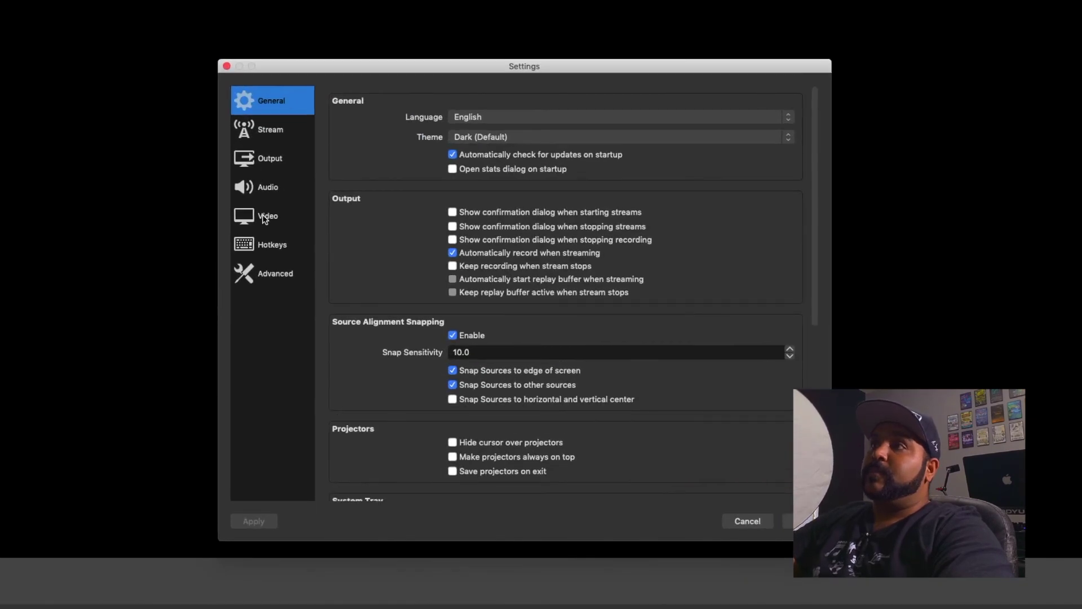
left_click(264, 217)
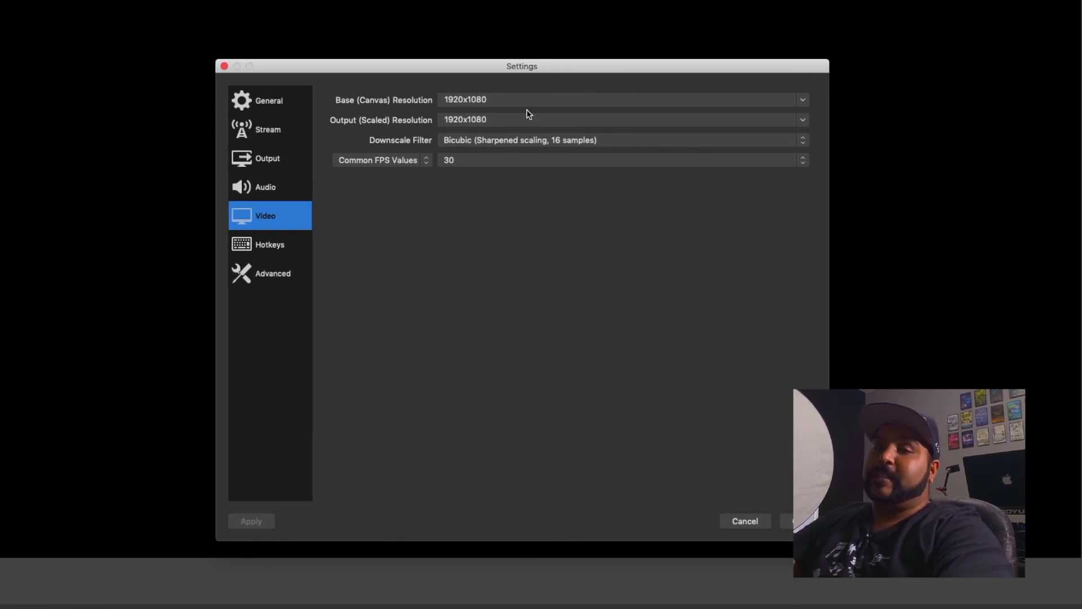
left_click(802, 101)
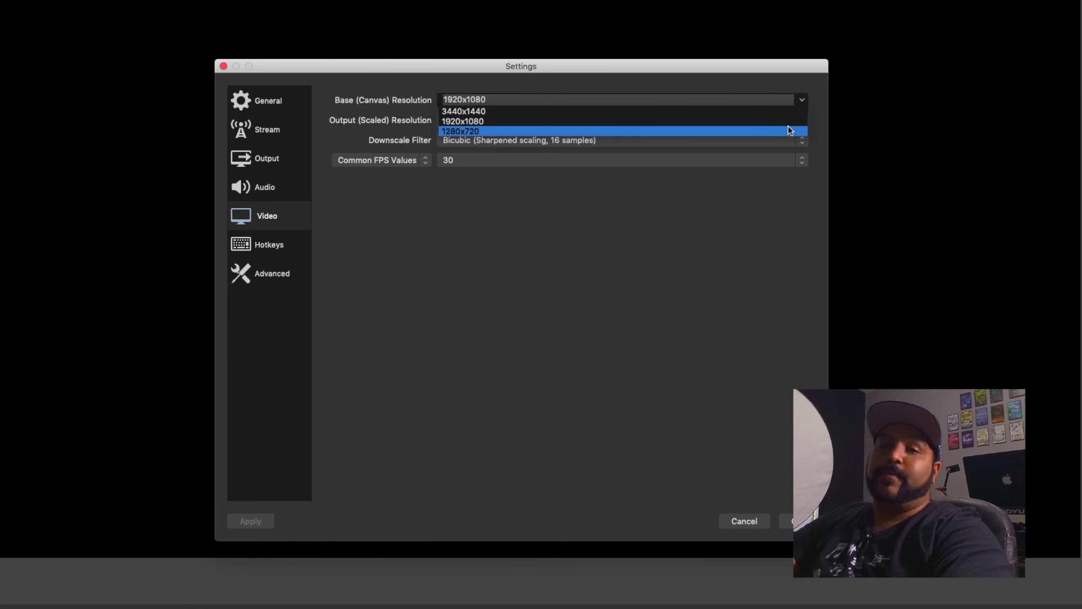
left_click(736, 262)
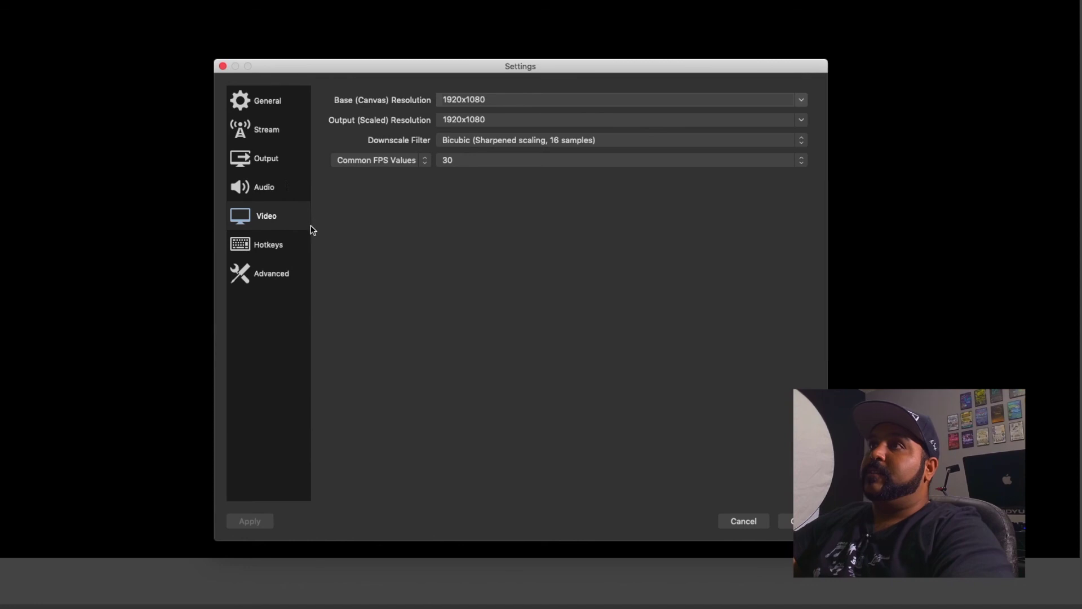
left_click(271, 134)
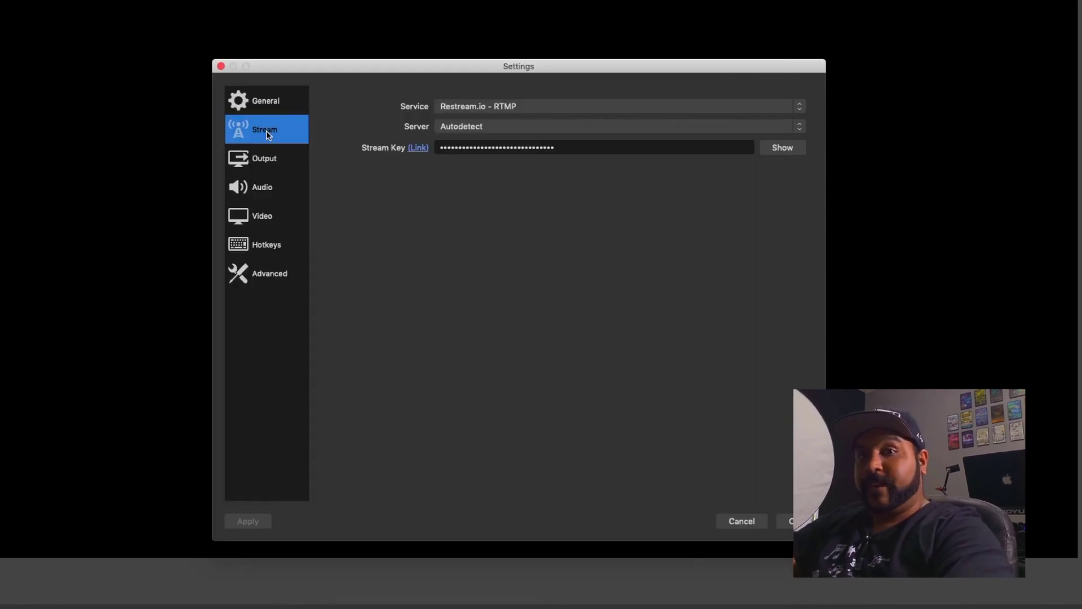
Step: Show the output settings: Simple mode, 2500 Kbps video bitrate, Software (x264) encoder
left_click(263, 157)
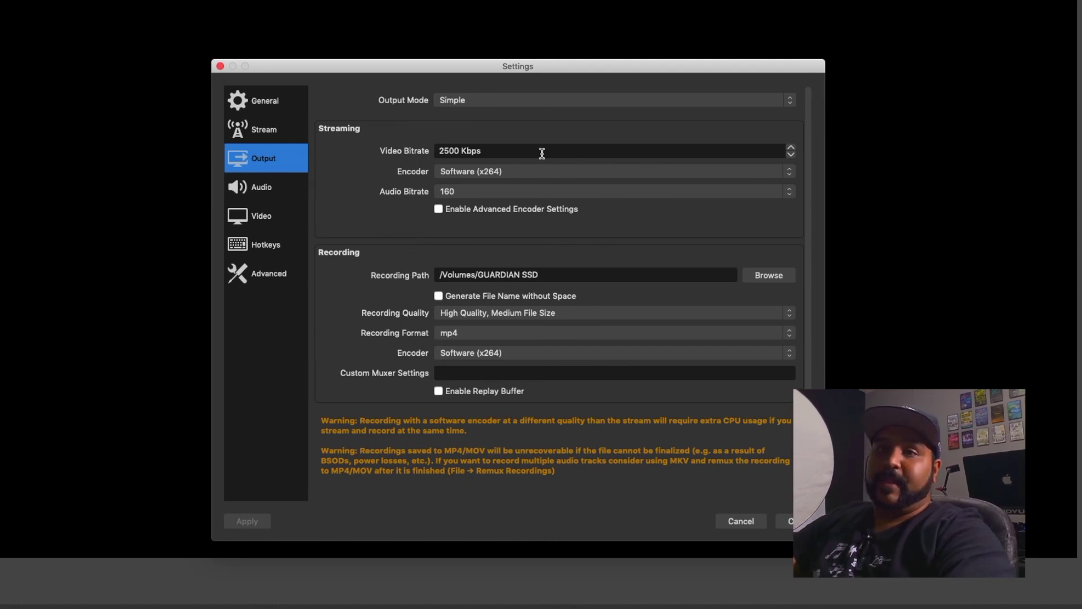
Step: Leave the streaming encoder on Software (x264) and bring up the audio settings
left_click(508, 175)
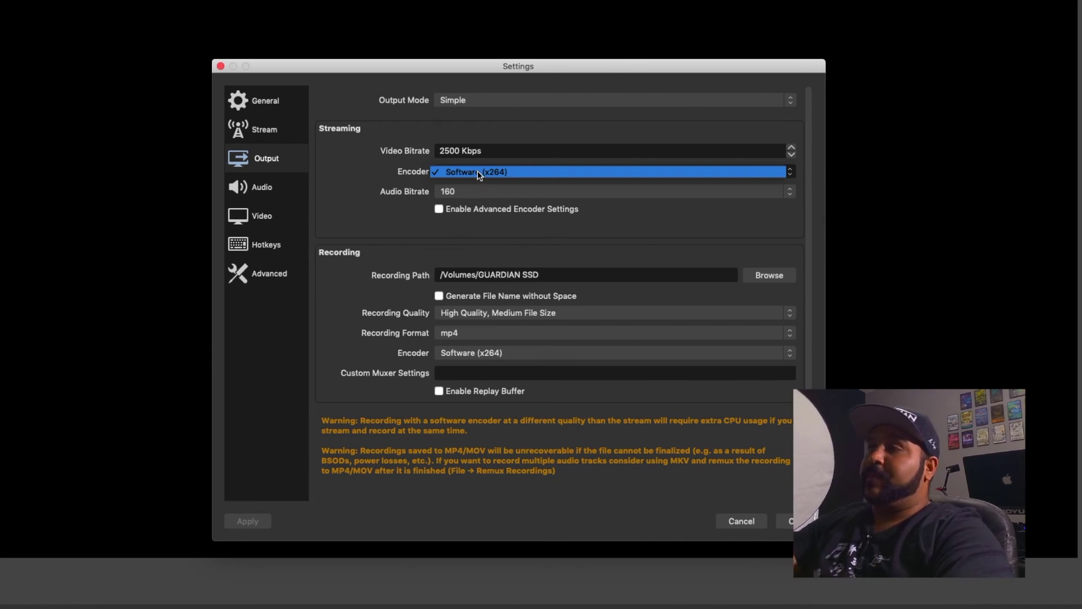
left_click(421, 179)
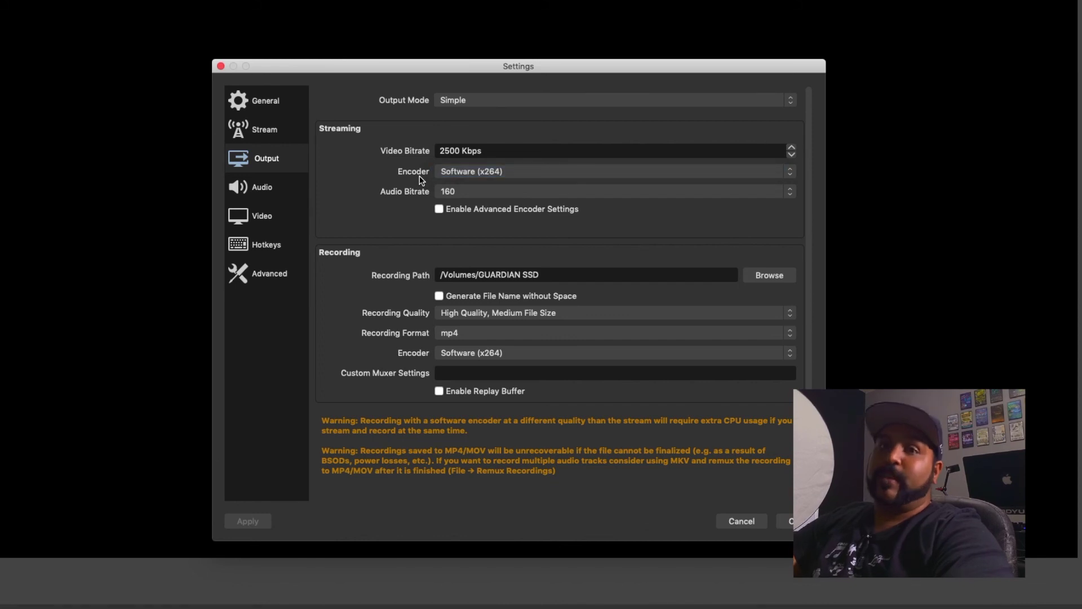
left_click(488, 172)
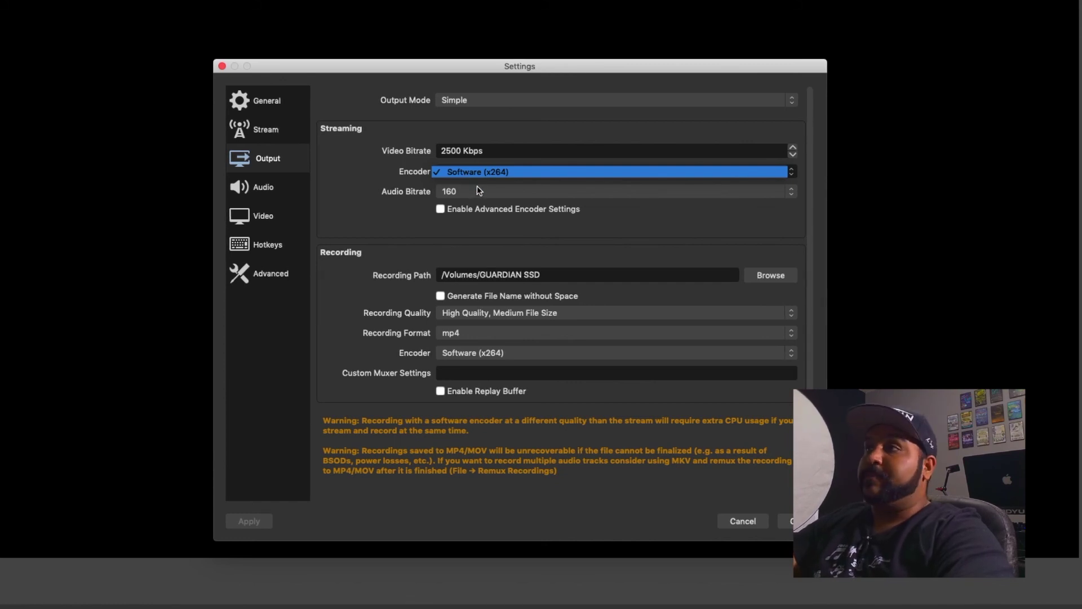
left_click(477, 186)
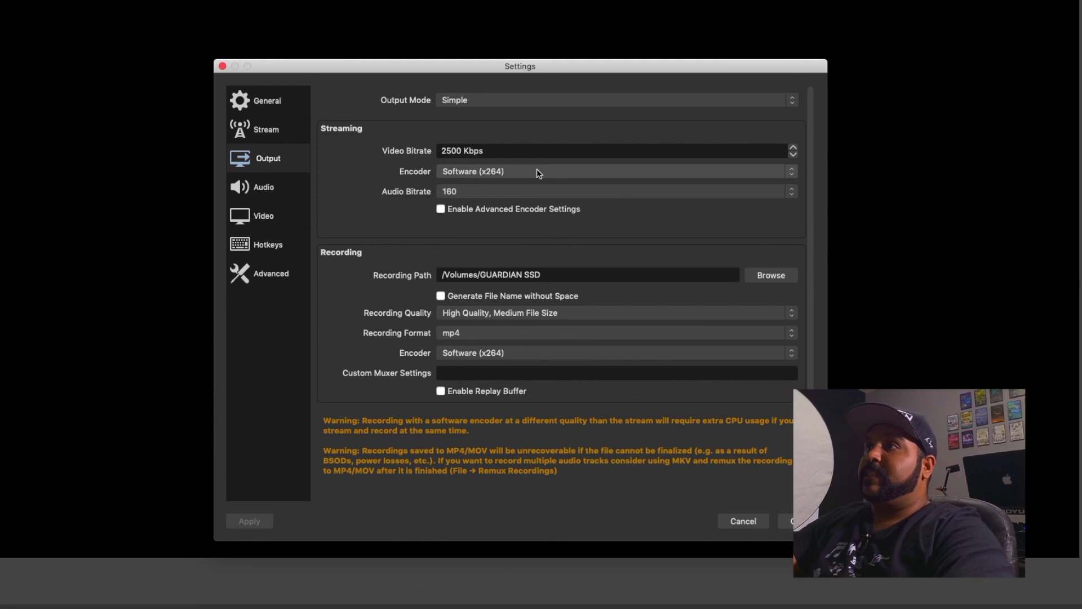
left_click(281, 188)
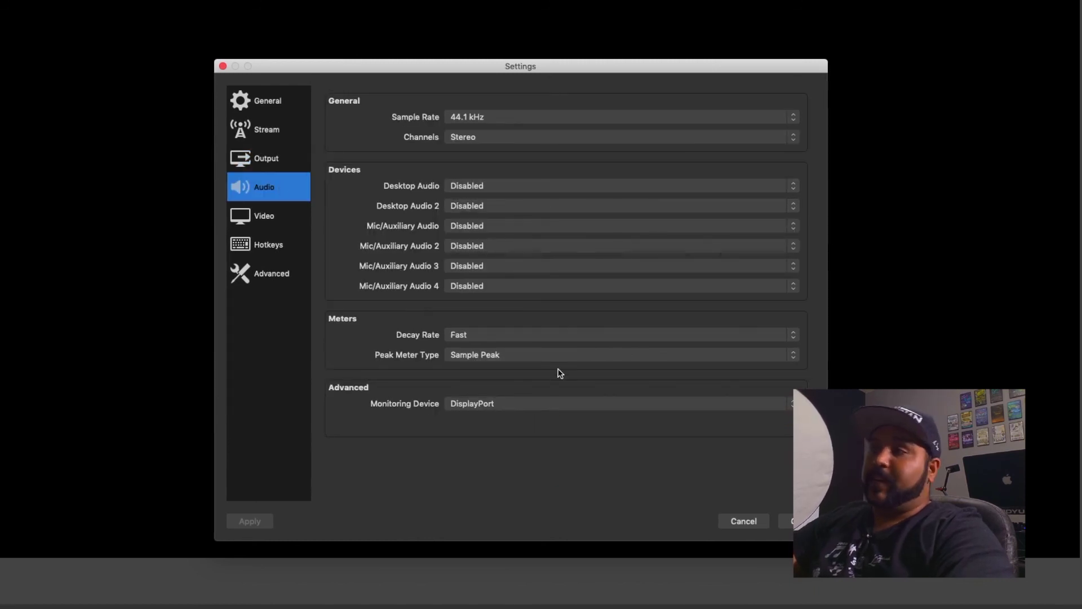
Step: Set the Mic/Auxiliary audio device to Built-in Input
left_click(485, 229)
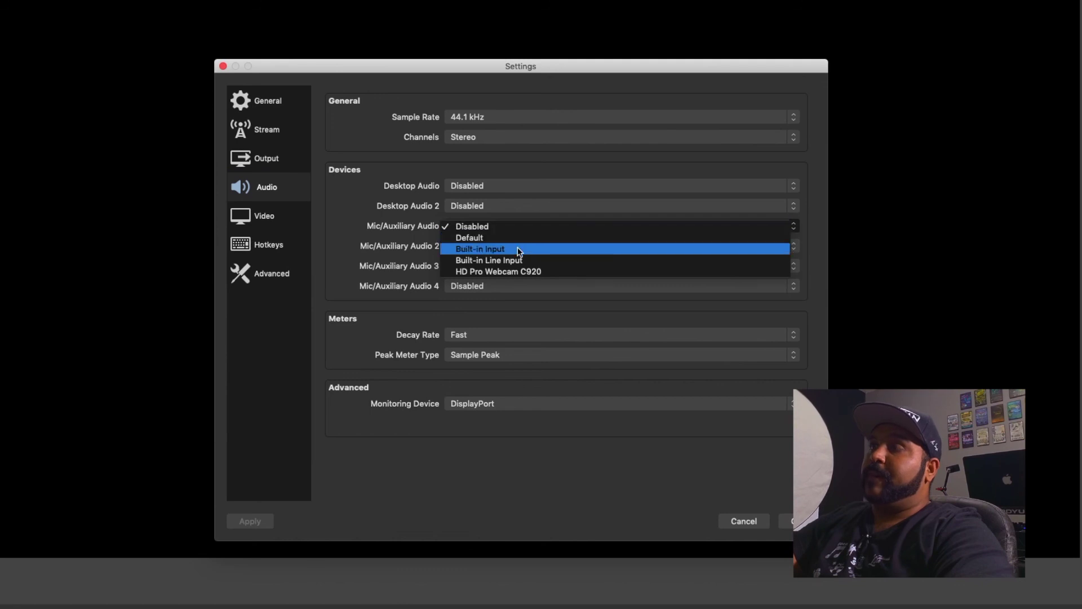
left_click(517, 249)
left_click(515, 225)
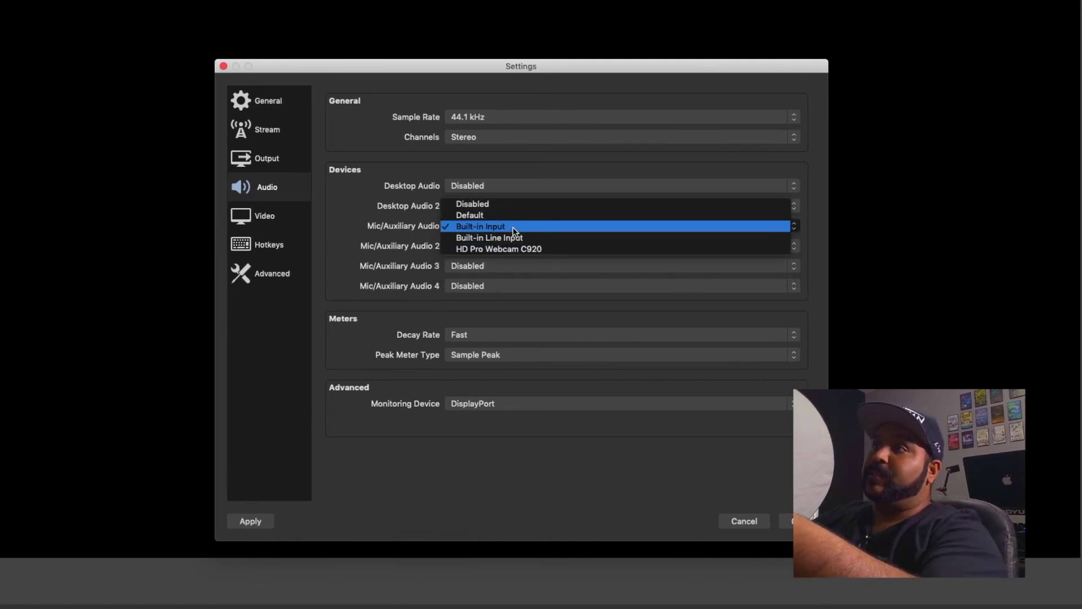
Step: Keep the Advanced colour space at 709 and save the settings on closing
left_click(350, 233)
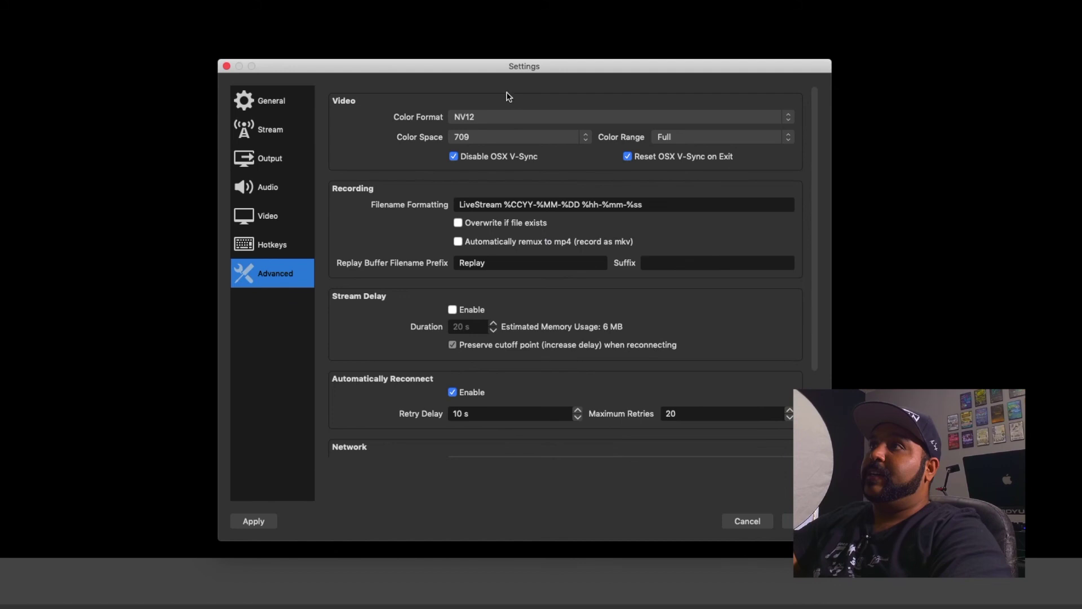
left_click(580, 138)
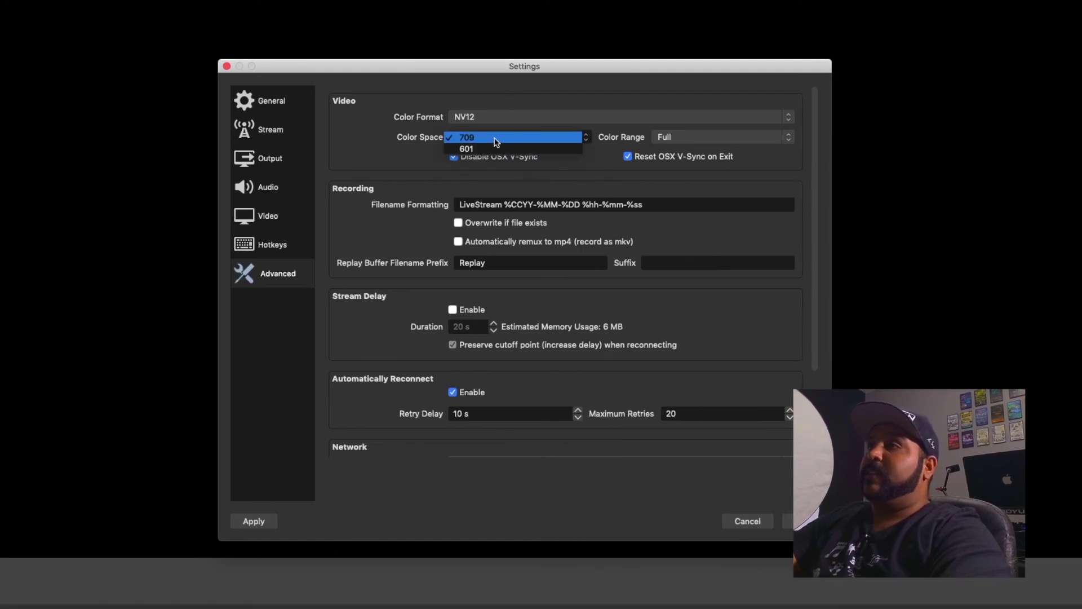
left_click(550, 140)
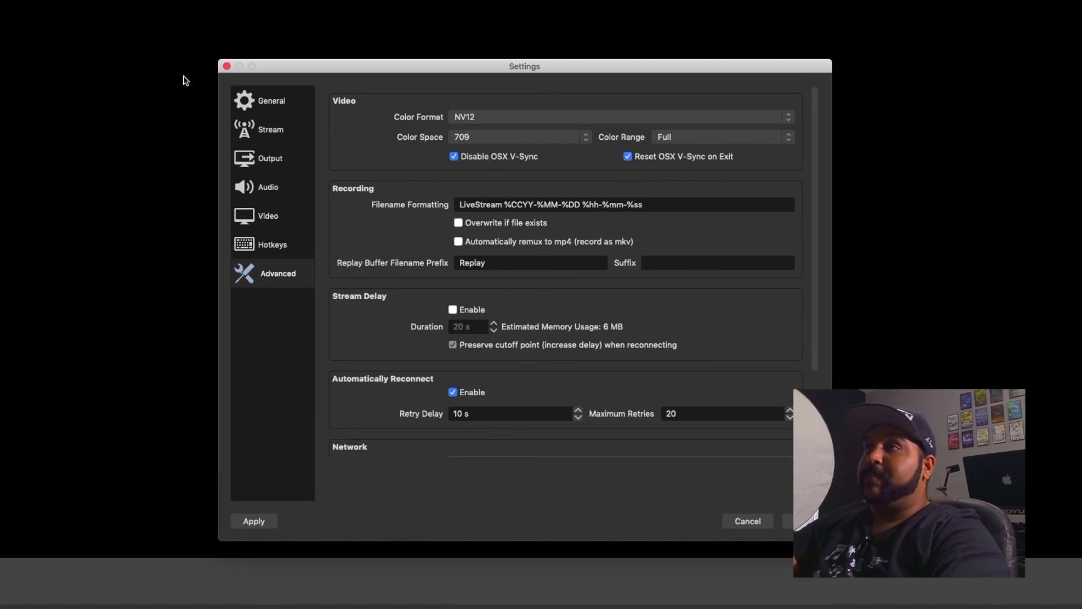
left_click(227, 66)
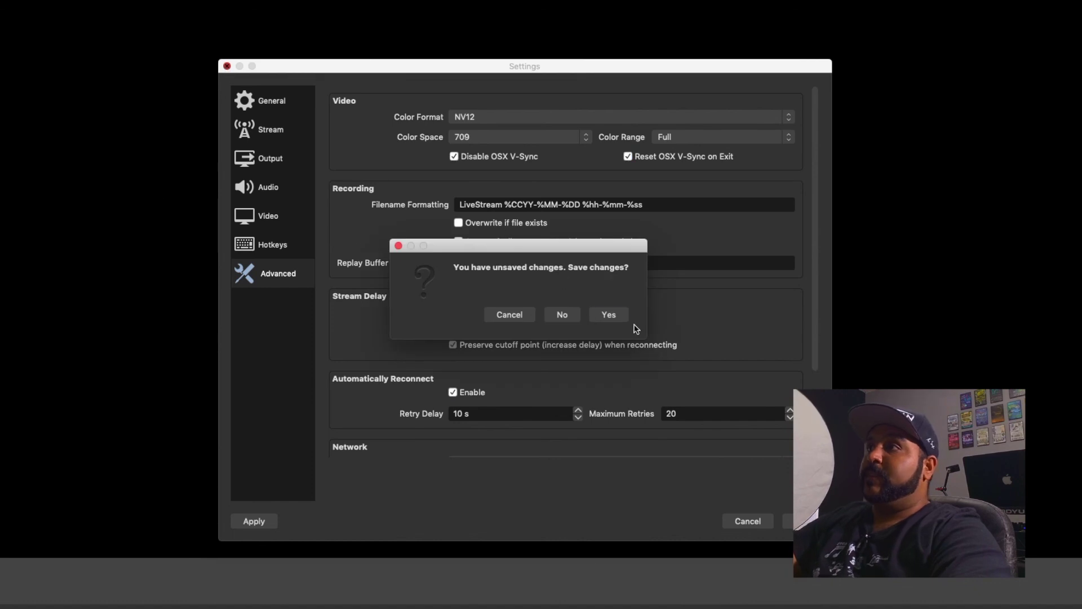
left_click(608, 314)
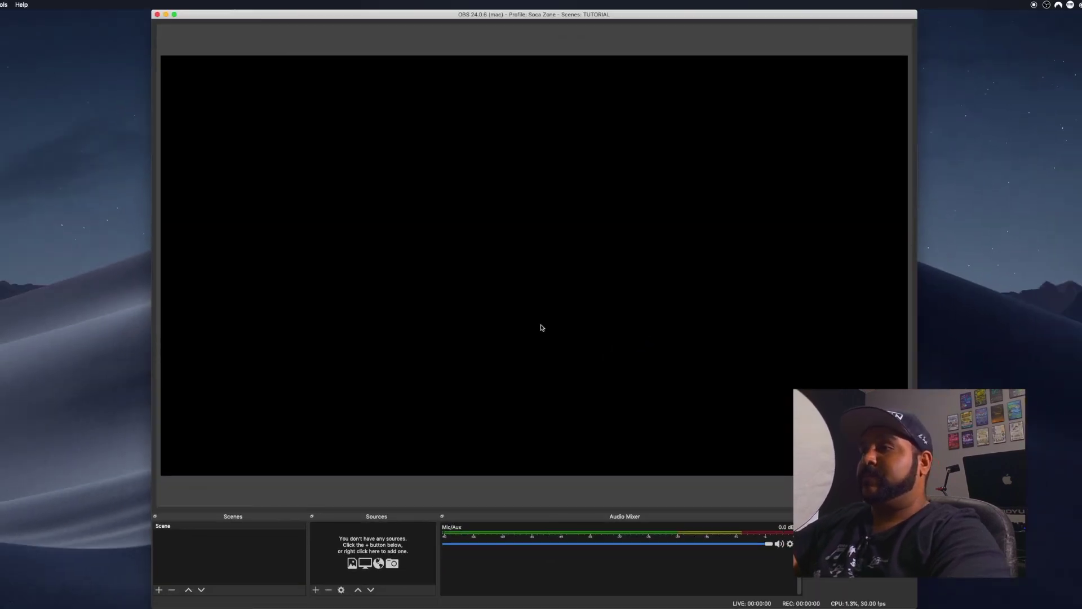
left_click(187, 527)
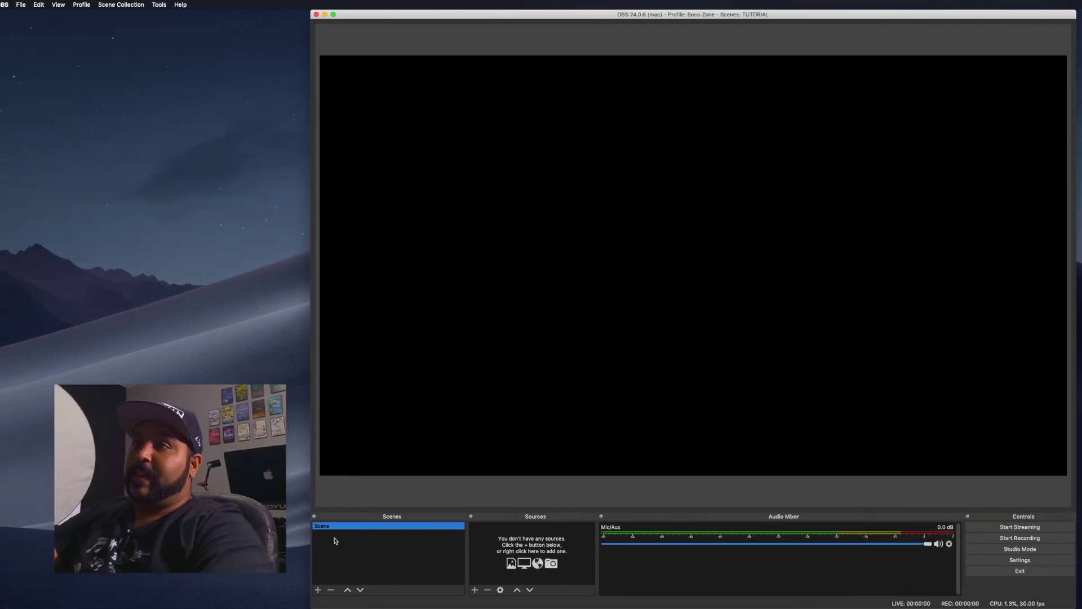
Step: Add a new scene named MAIN
right_click(334, 526)
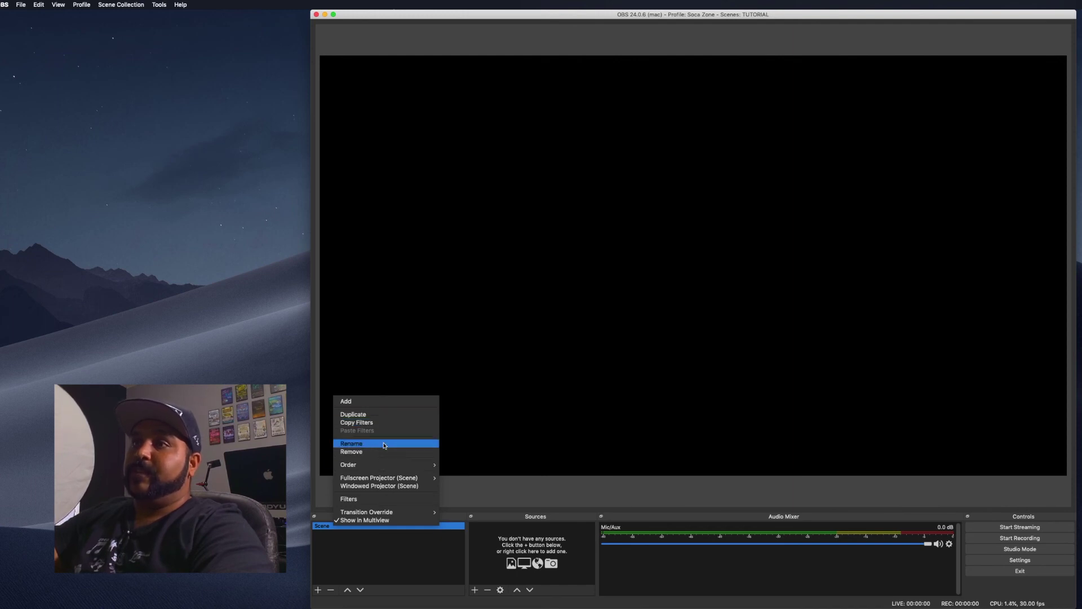
key("Escape")
left_click(318, 589)
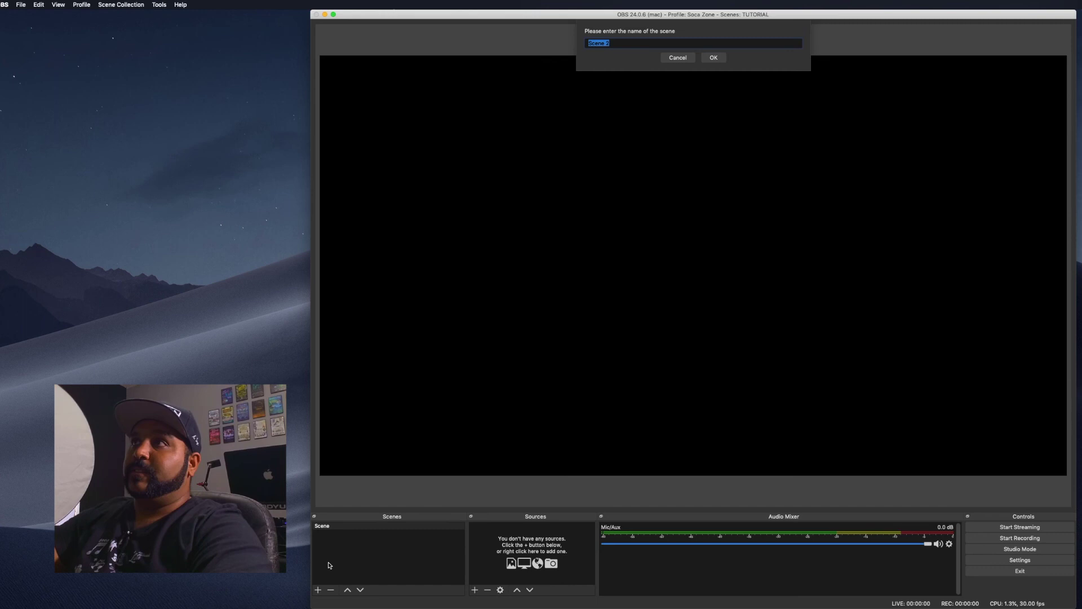
type("maIN")
key("Return")
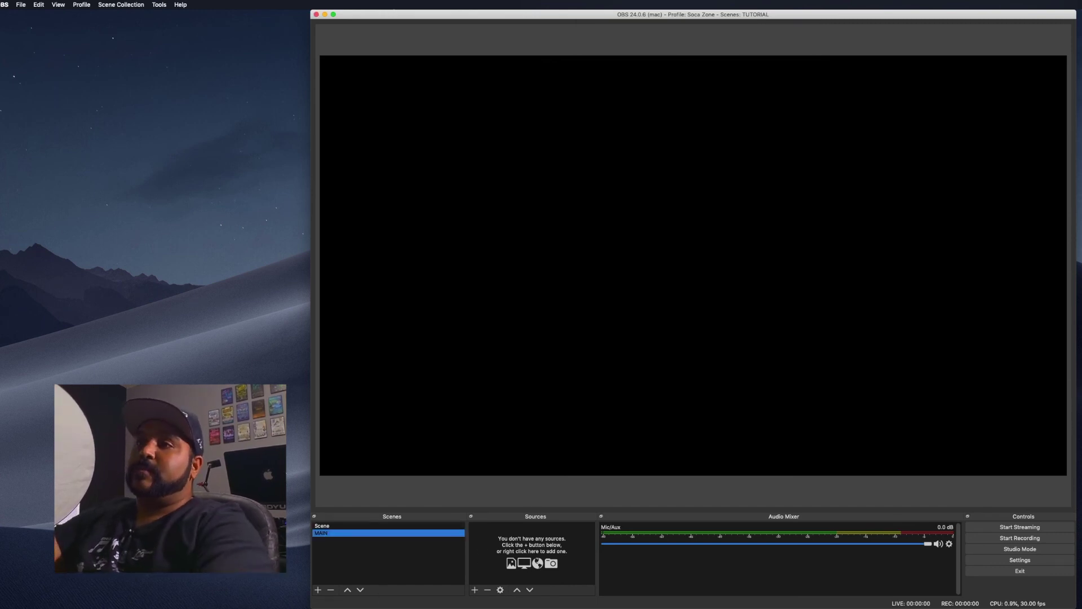
Step: Delete the default Scene, confirming the removal
left_click(338, 525)
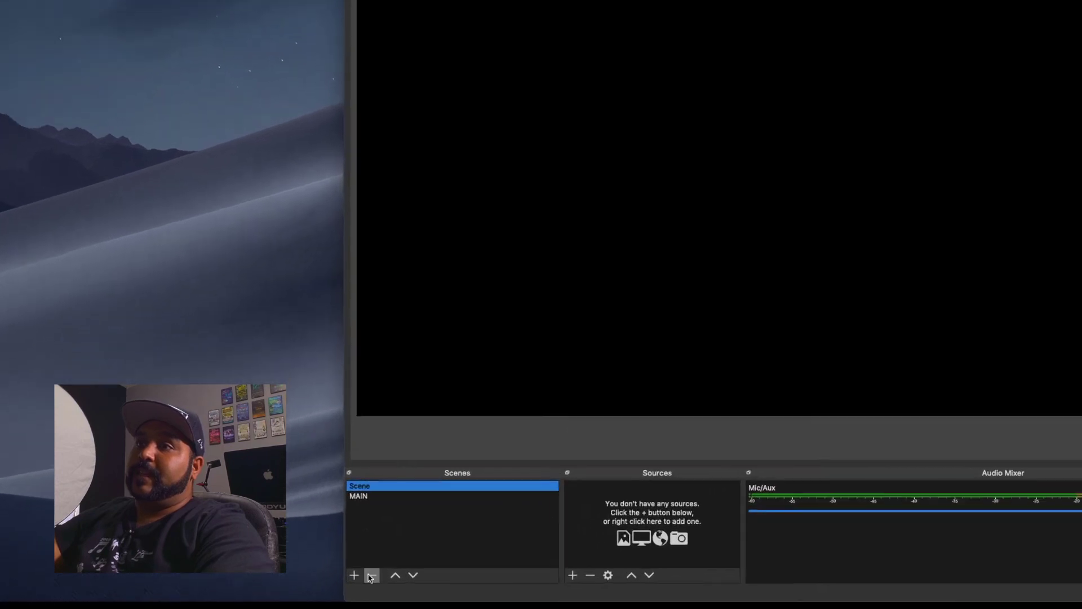
left_click(331, 590)
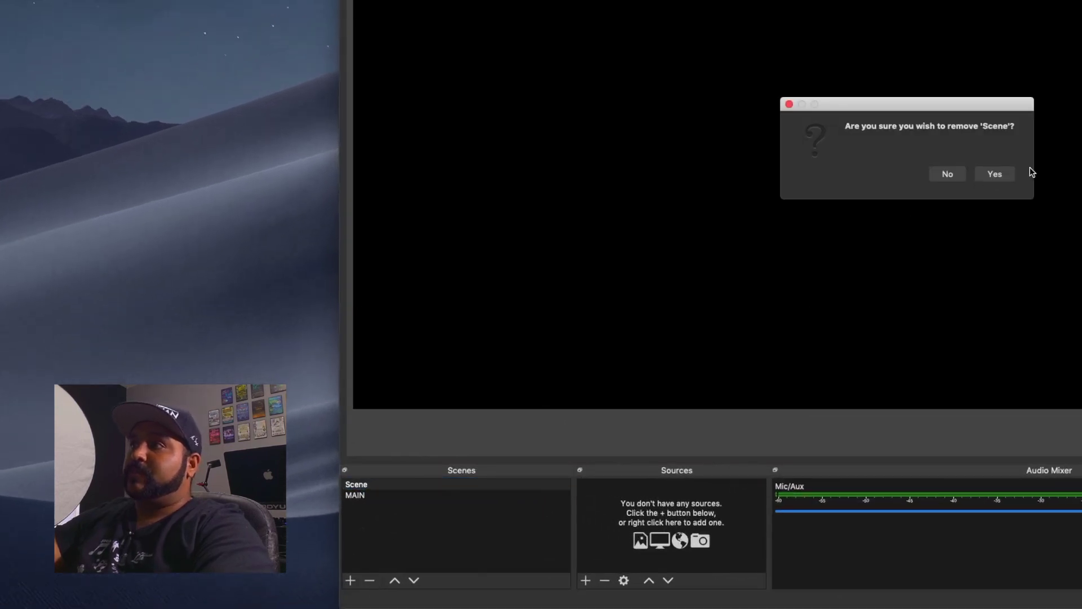
left_click(994, 174)
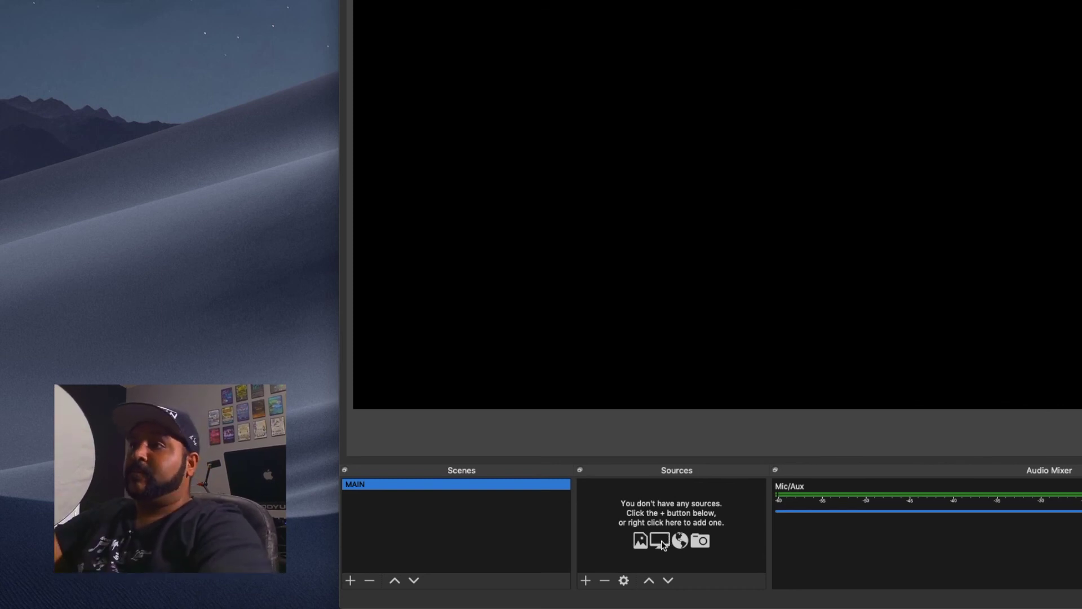
Step: Add a Video Capture Device source named LOGITECH
left_click(586, 580)
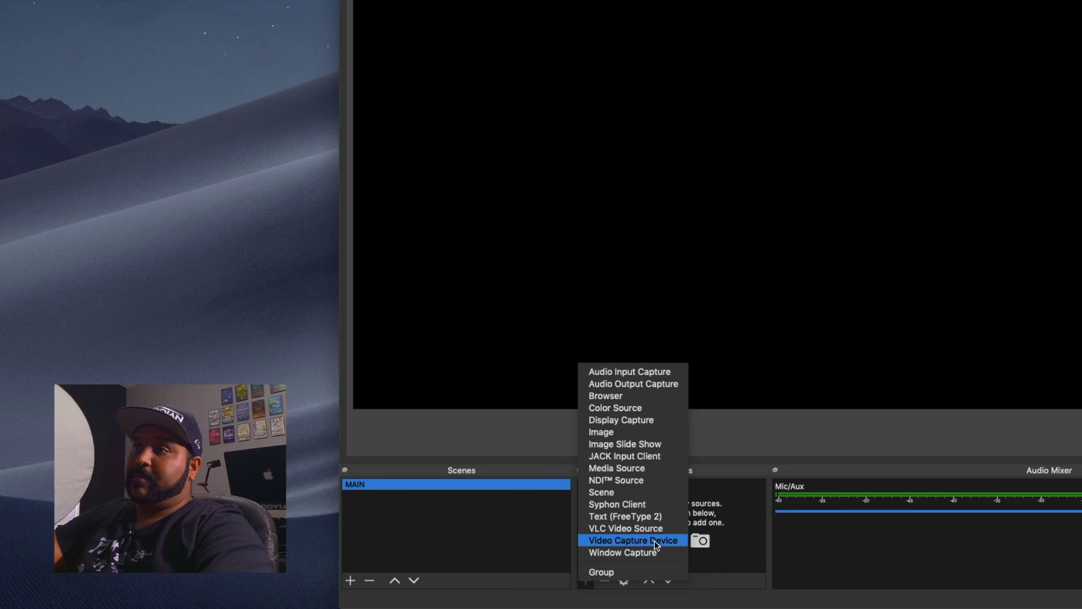
left_click(585, 584)
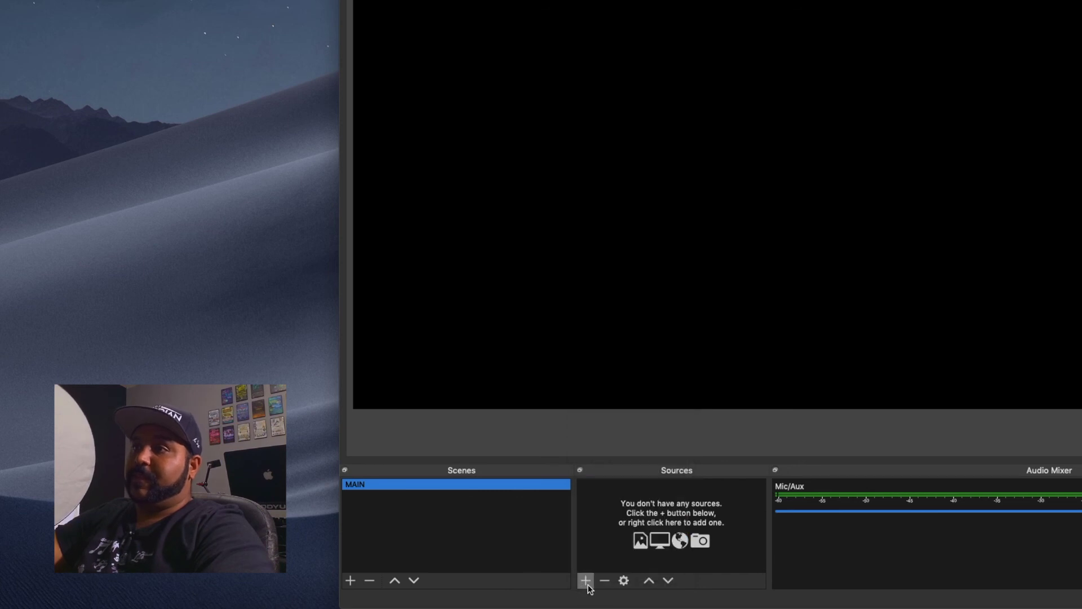
left_click(589, 580)
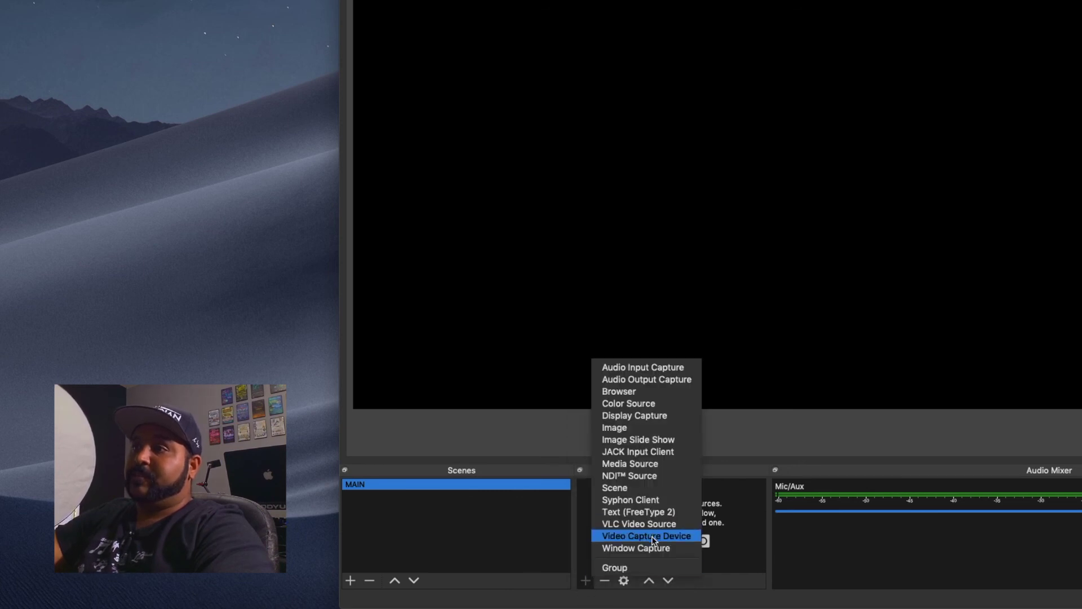
left_click(792, 517)
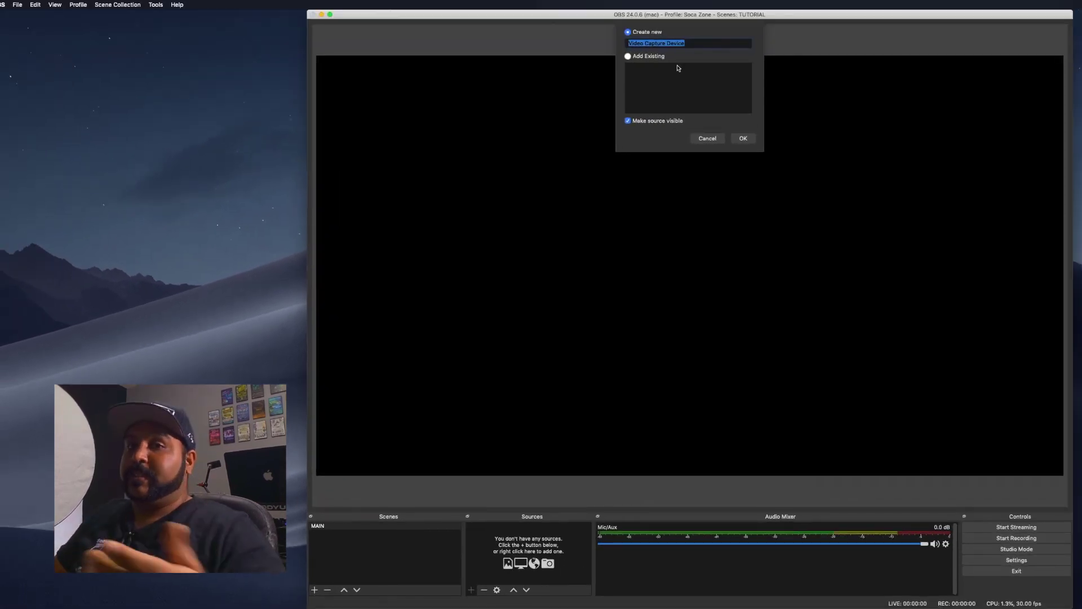
type("LOGITECH")
key("Return")
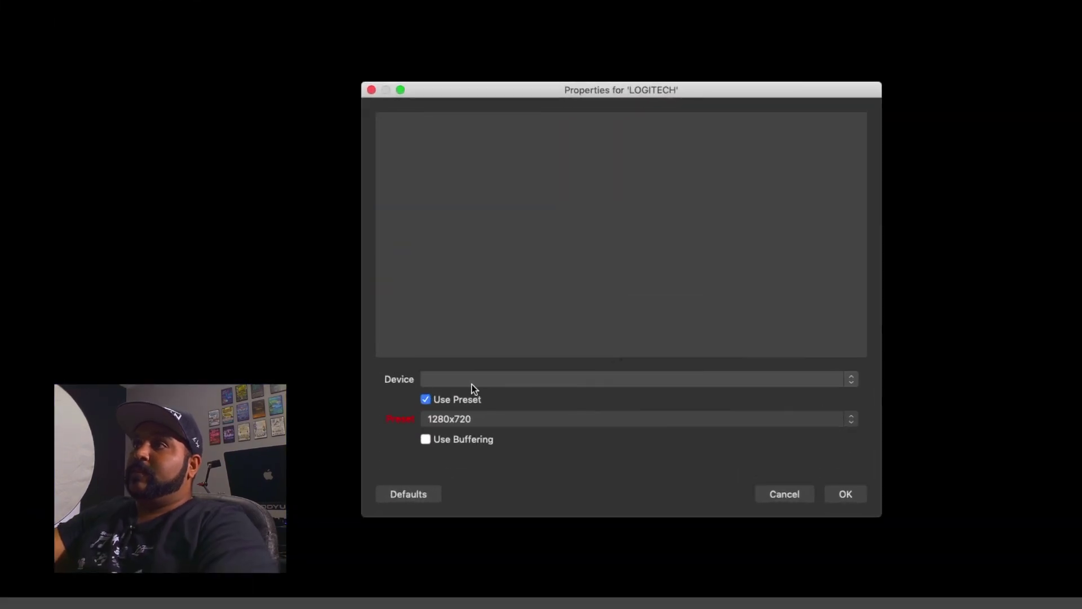
Step: Use the HD Pro Webcam C920 with presets off and 1920x1080 resolution
left_click(473, 384)
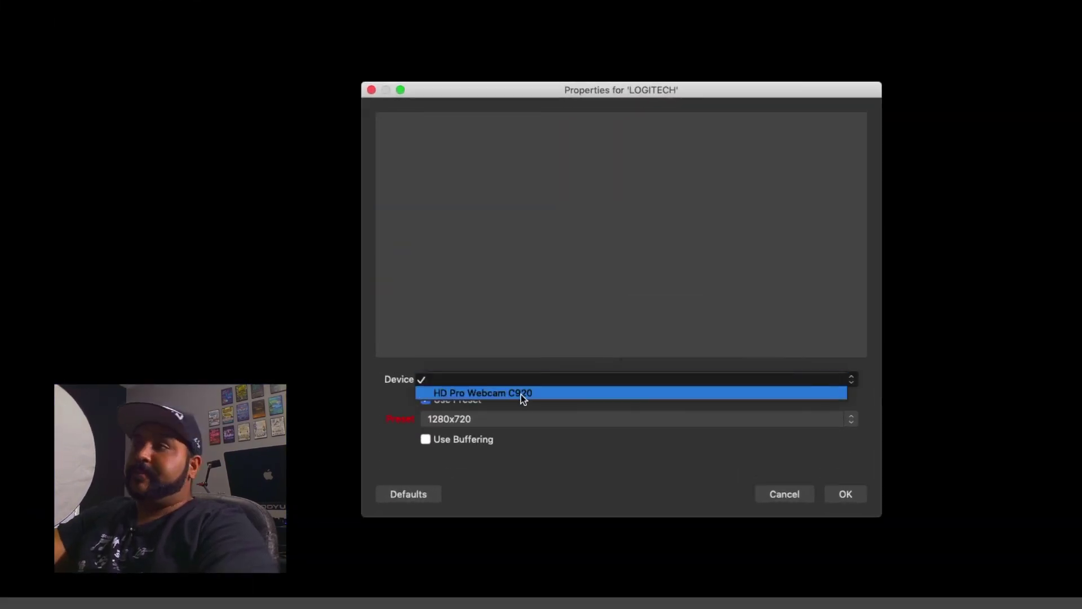
left_click(521, 394)
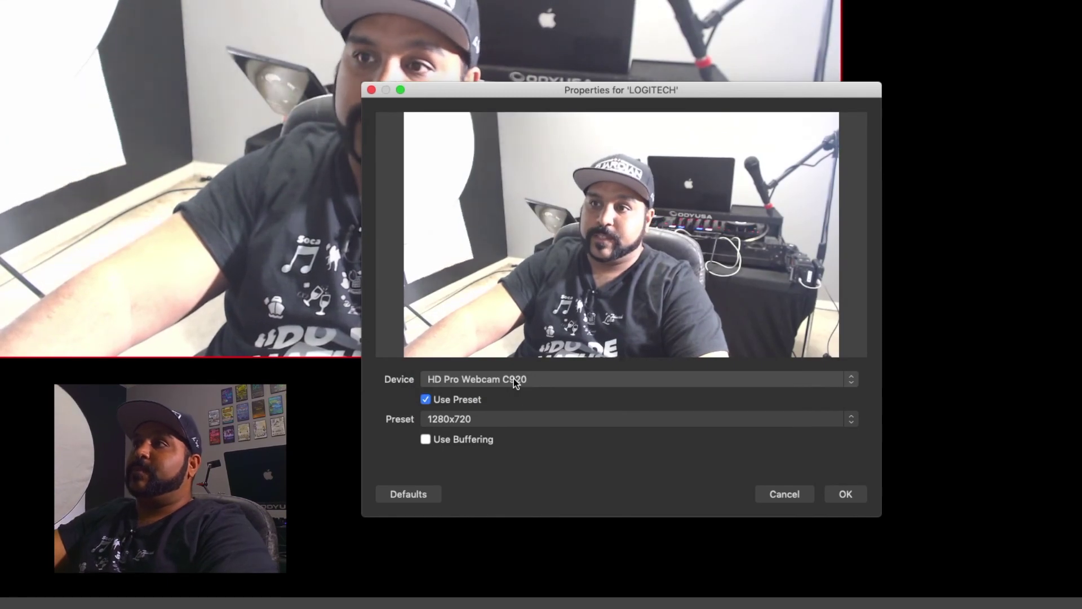
left_click(483, 415)
left_click(481, 408)
left_click(465, 401)
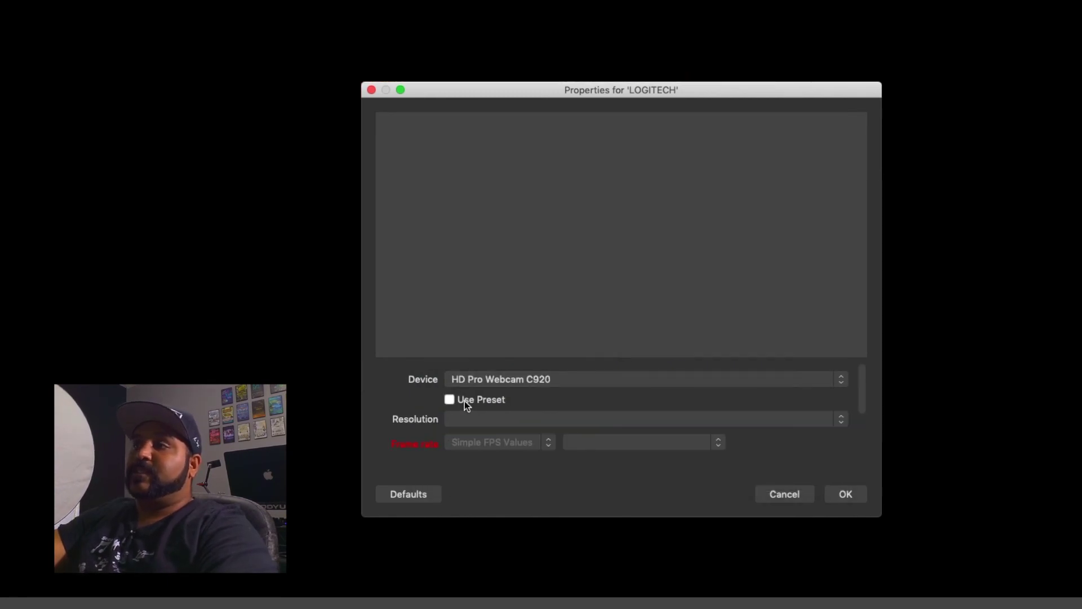
left_click(476, 399)
left_click(456, 418)
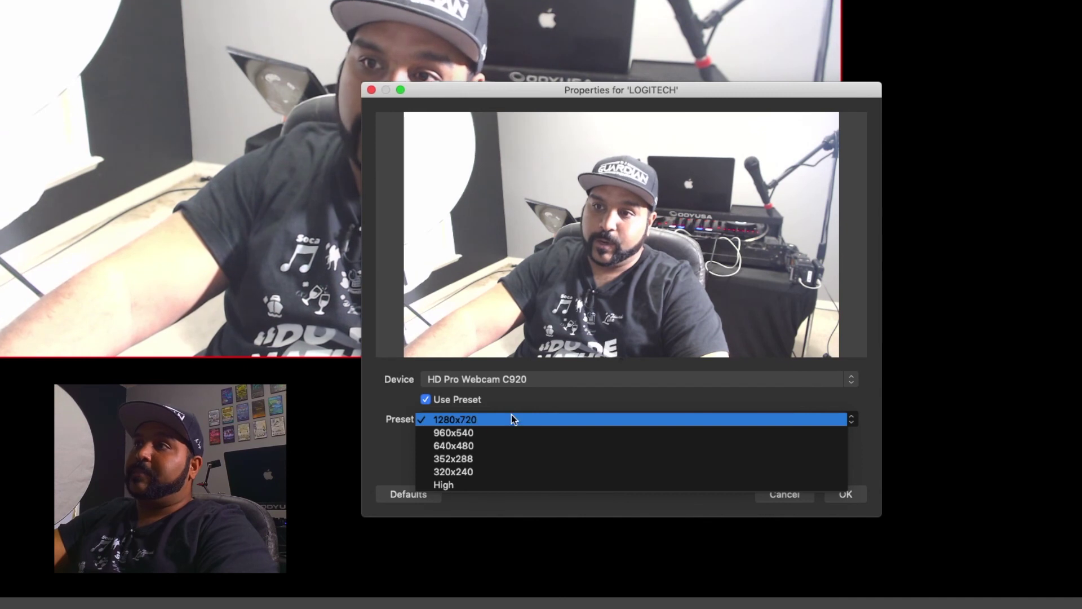
left_click(454, 400)
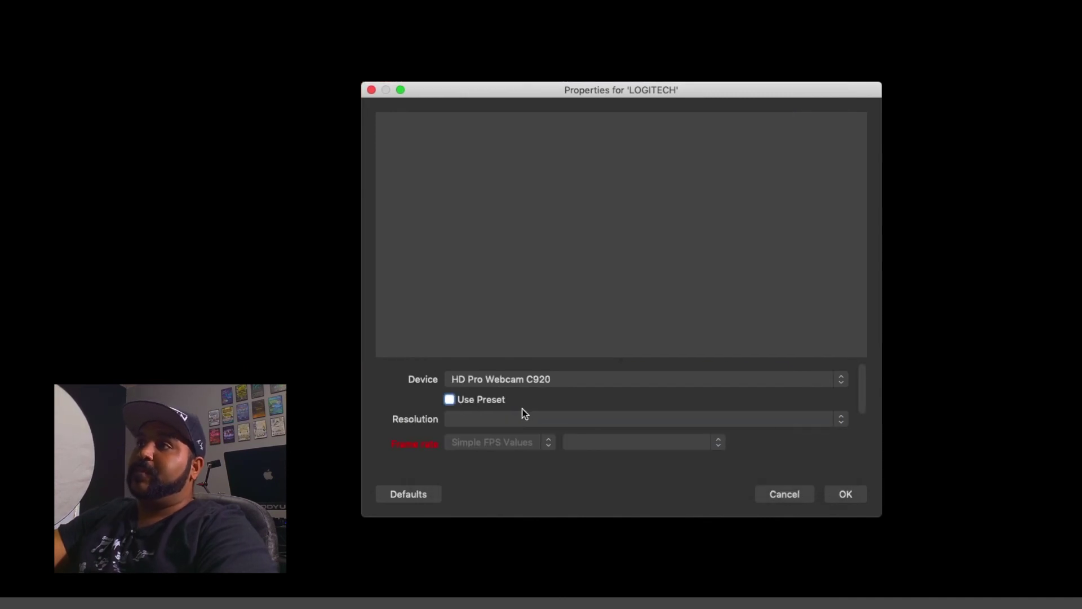
left_click(541, 417)
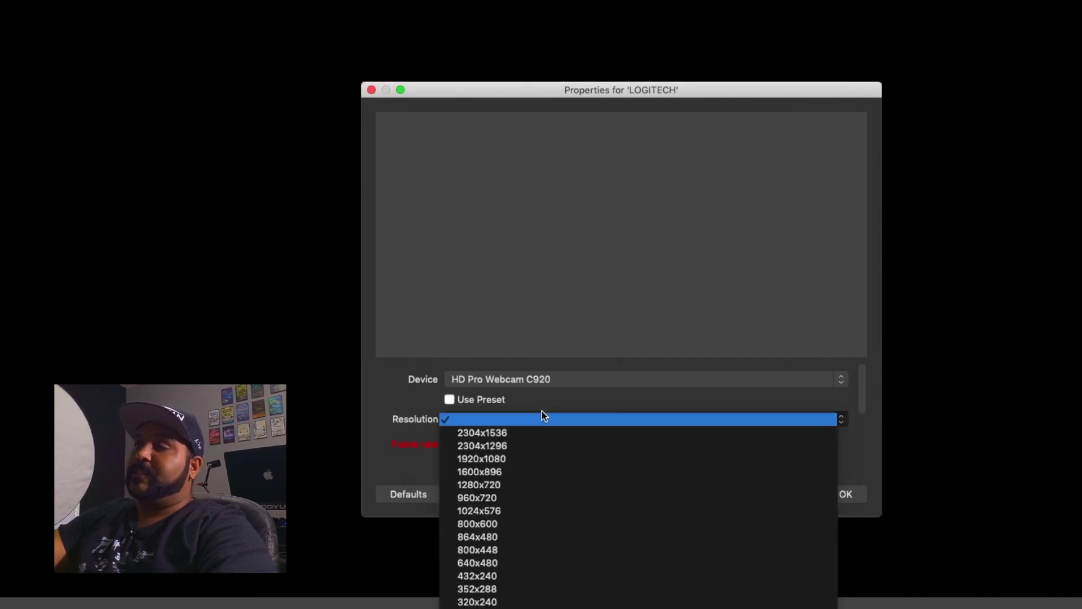
left_click(523, 458)
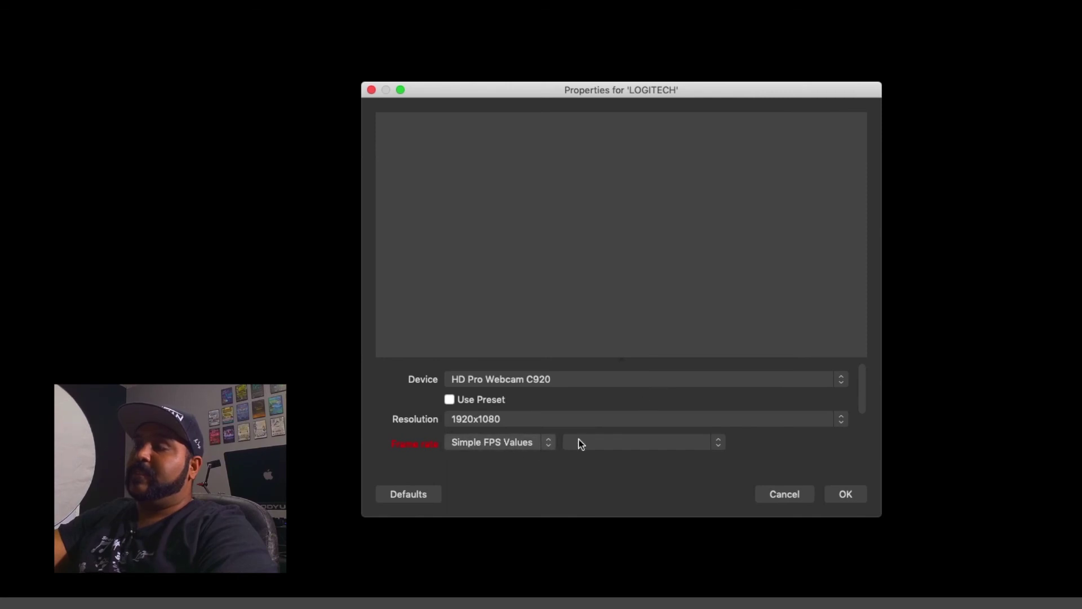
Step: Set the webcam frame rate to 24 FPS
left_click(636, 448)
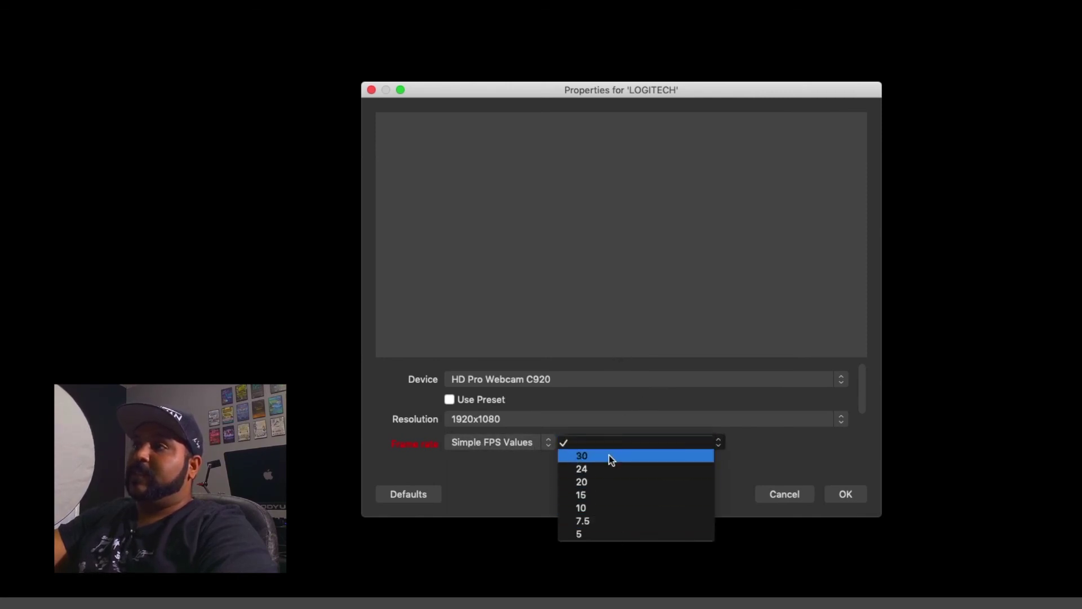
left_click(606, 472)
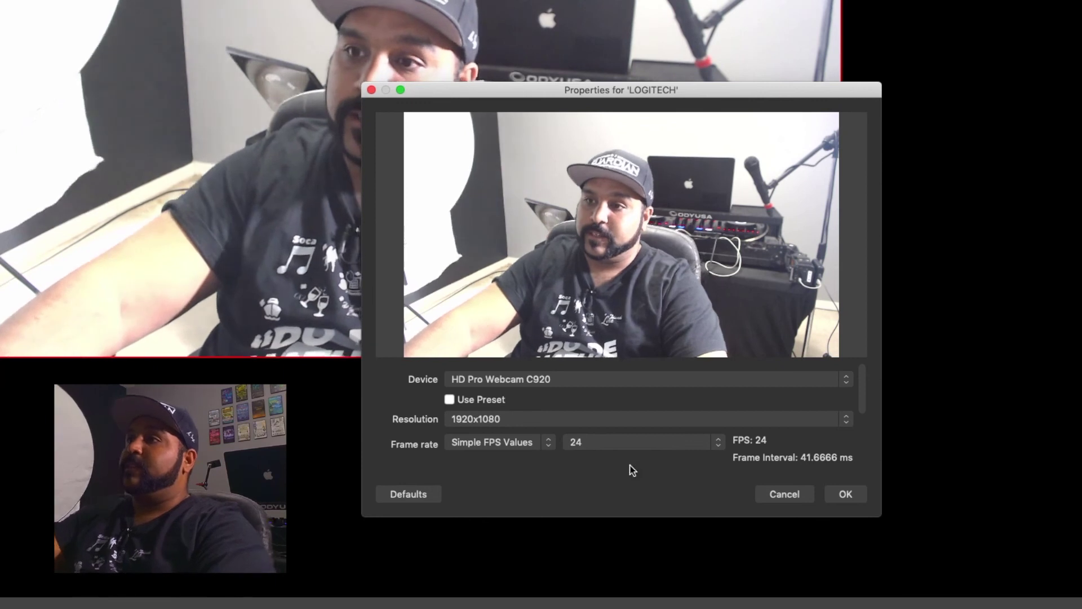
left_click(616, 445)
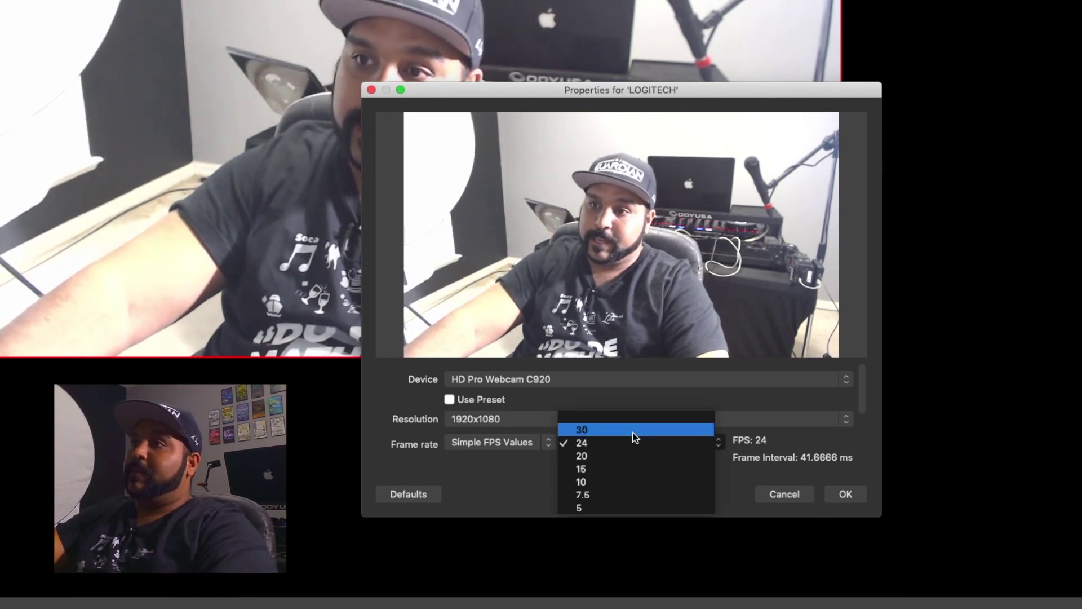
left_click(632, 433)
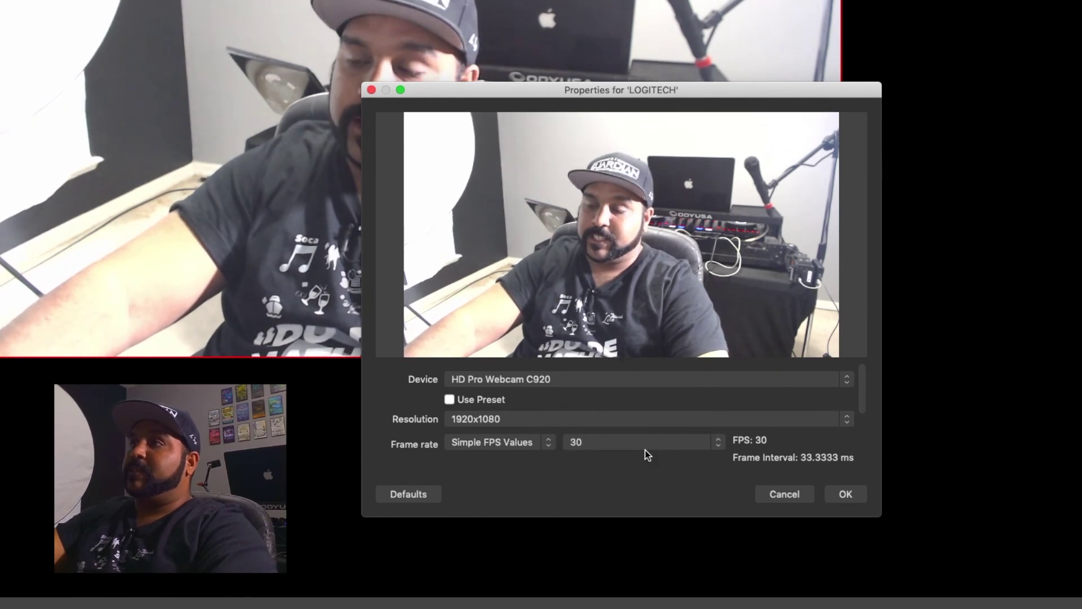
left_click(644, 450)
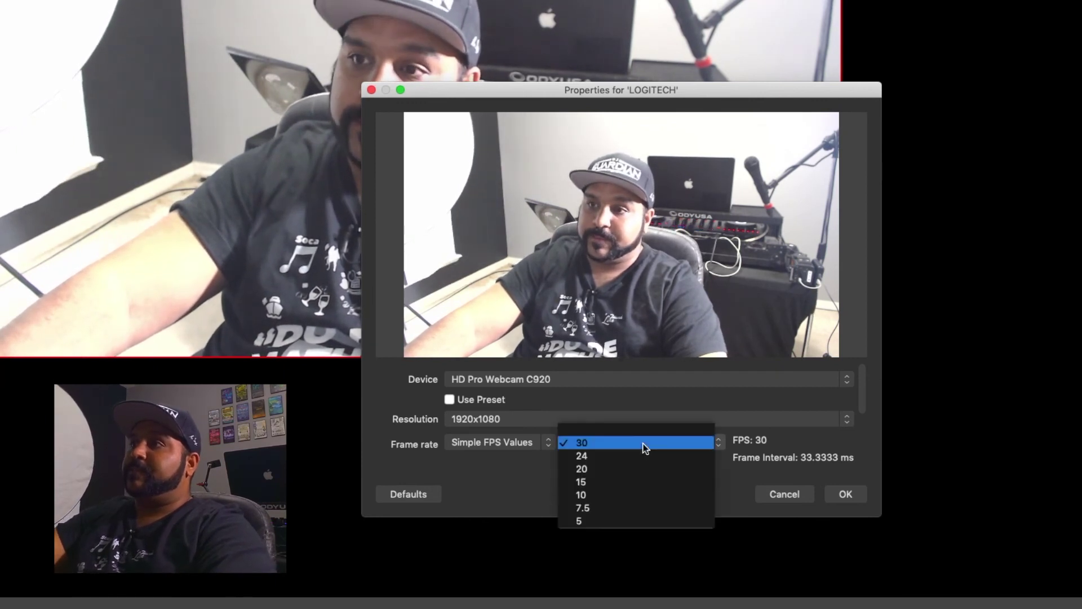
left_click(643, 455)
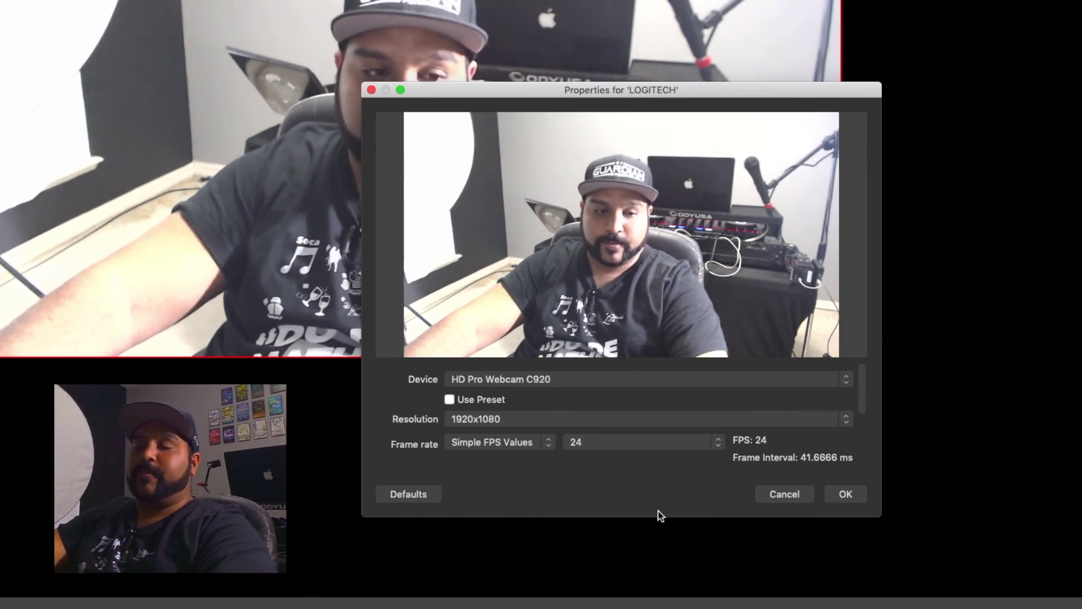
Step: Set the webcam colour space to Rec. 709 and video range to Full, then confirm
scroll(477, 428, "down", 3)
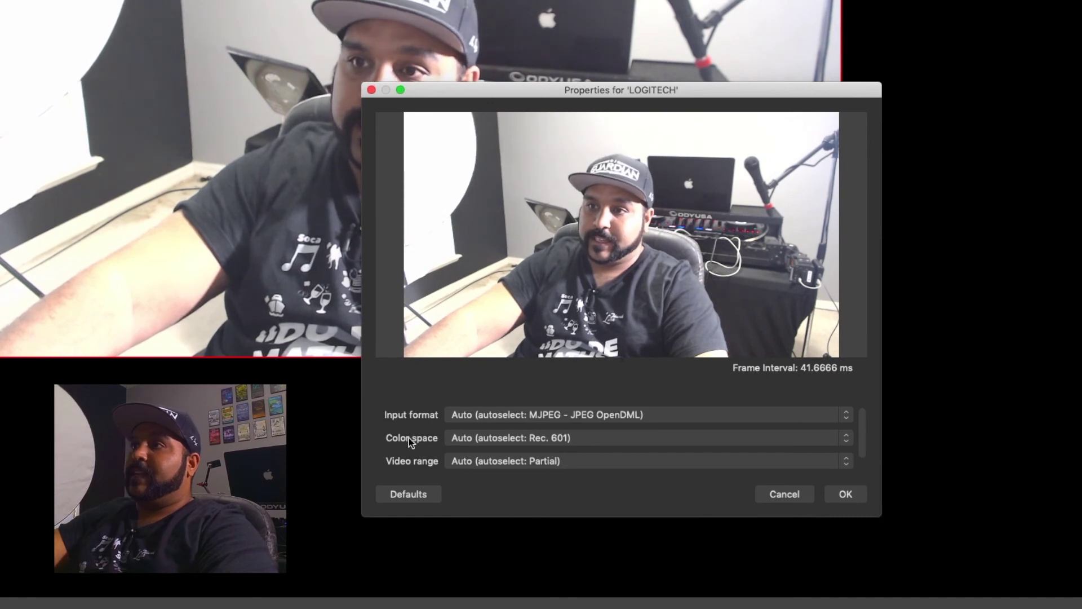
left_click(523, 438)
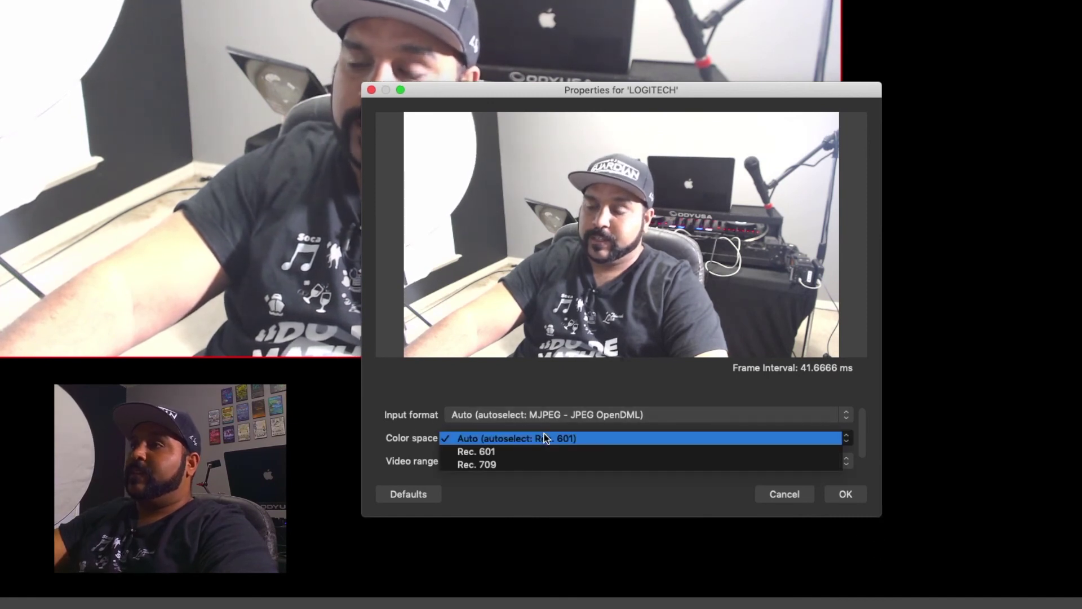
left_click(627, 465)
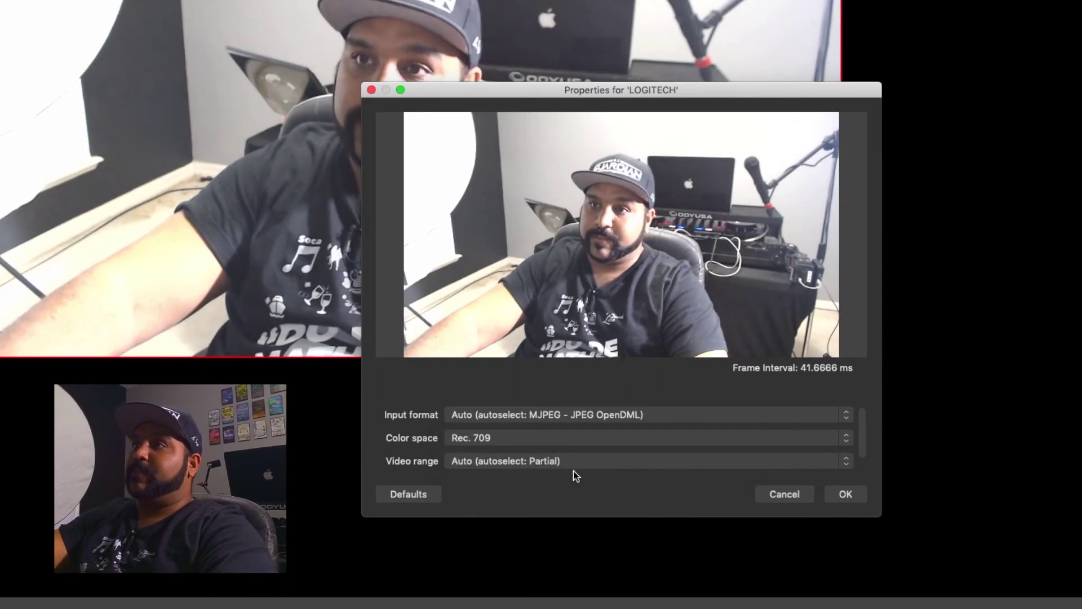
scroll(864, 422, "up", 2)
scroll(864, 417, "down", 1)
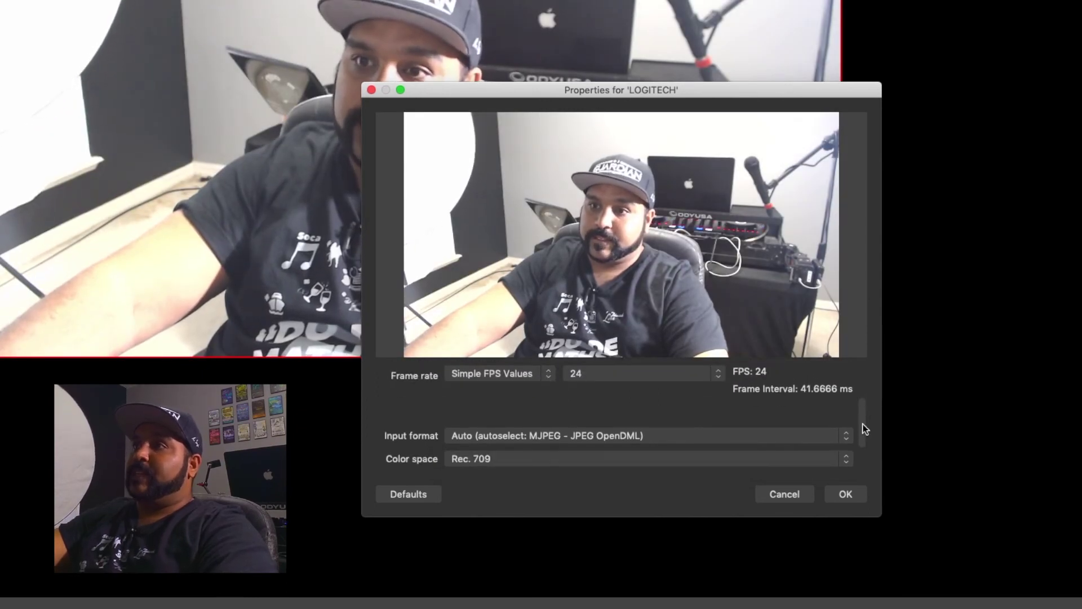
left_click(759, 437)
left_click(798, 417)
scroll(733, 440, "down", 2)
left_click(643, 438)
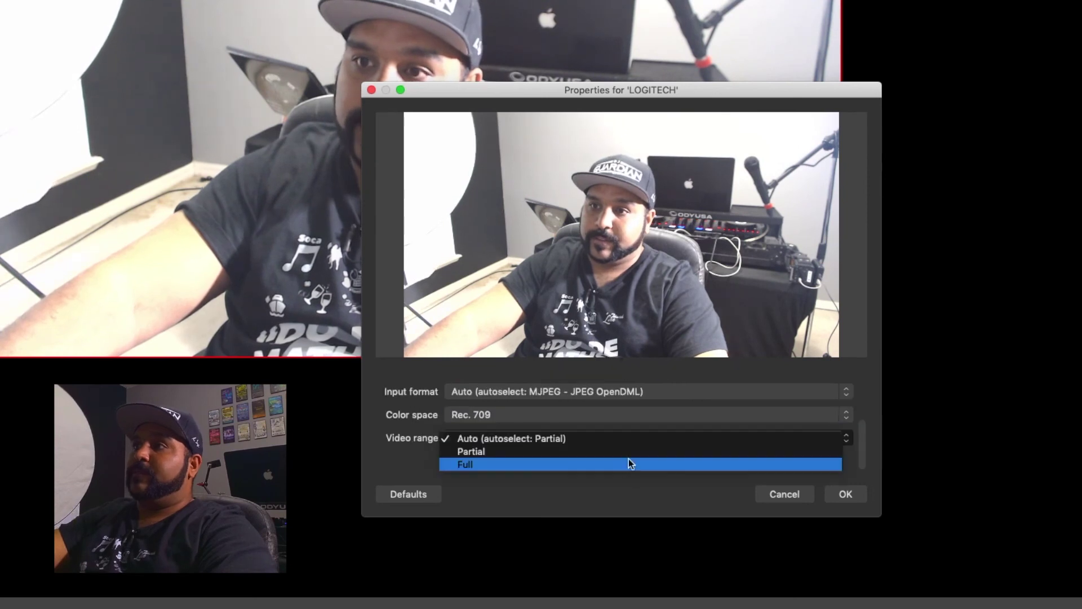
left_click(627, 465)
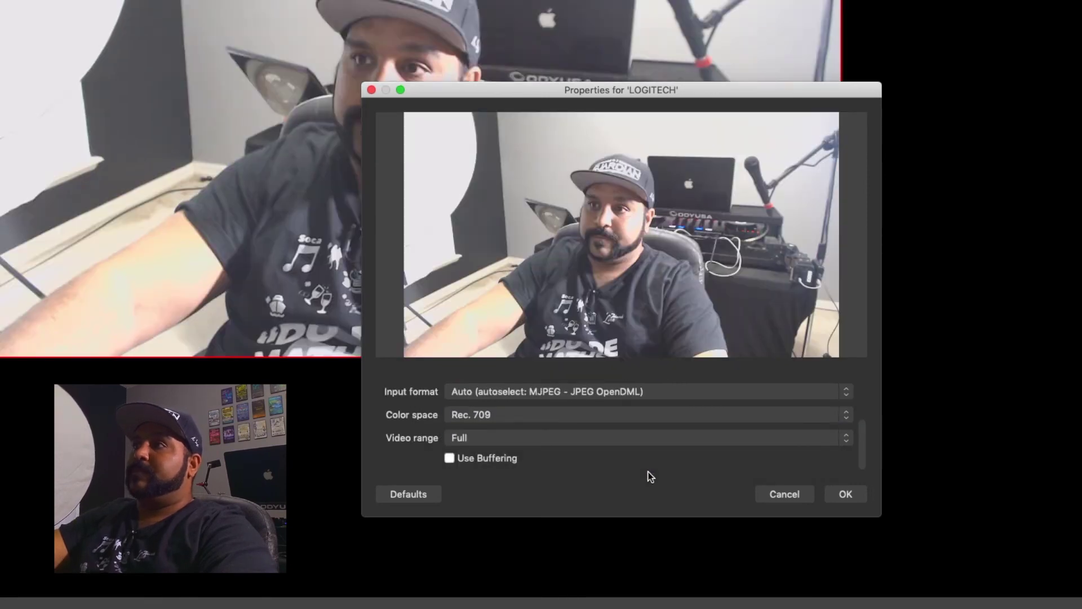
left_click(839, 498)
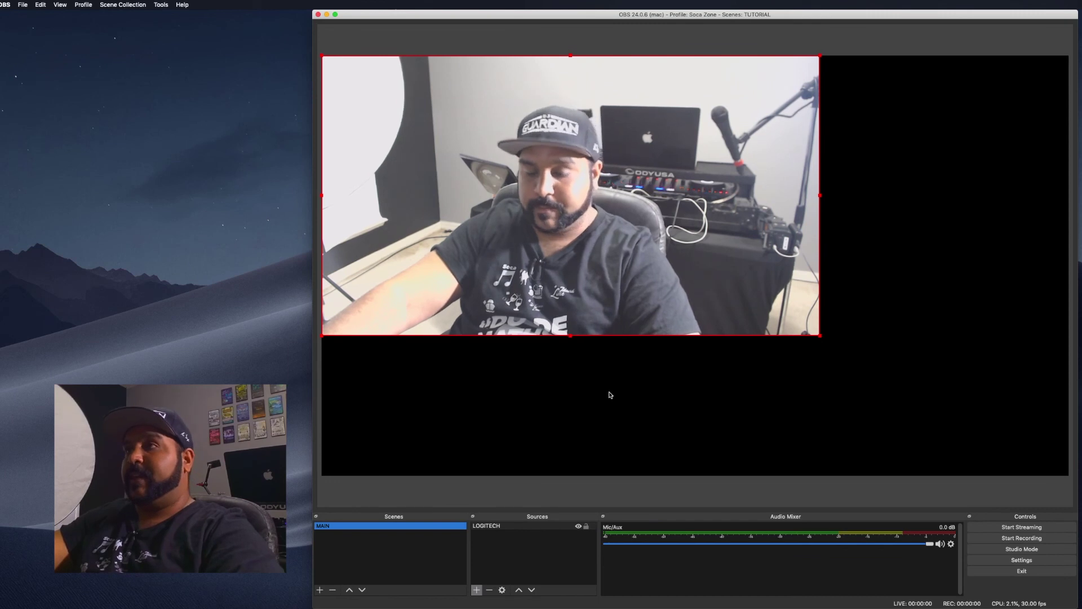
Step: Fit the webcam to the canvas and add a LOGO image source using Guardian Logo 2020 White.png
key("super+f")
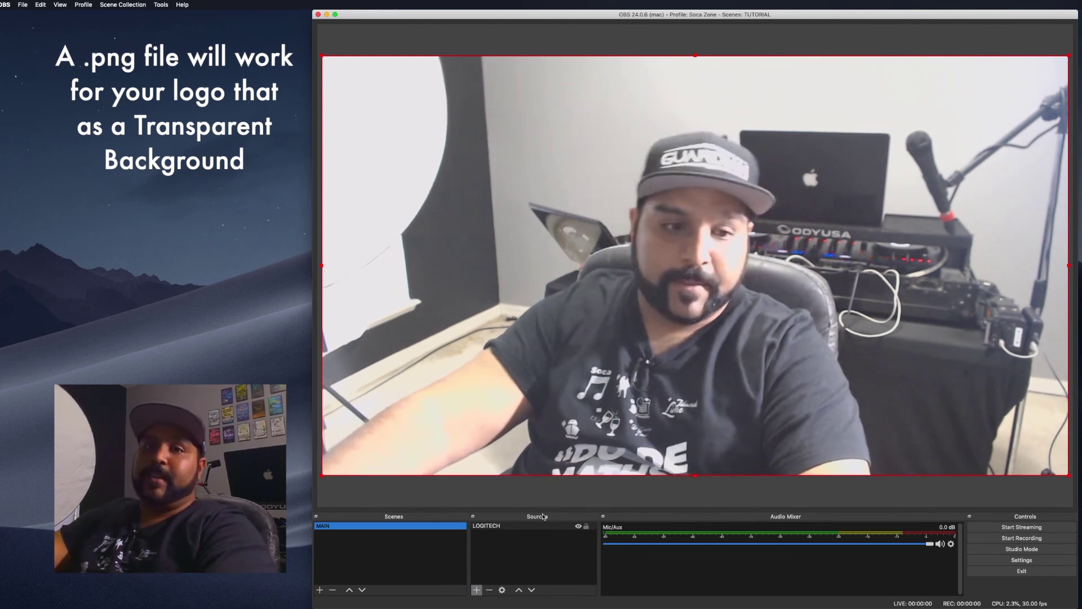
left_click(476, 590)
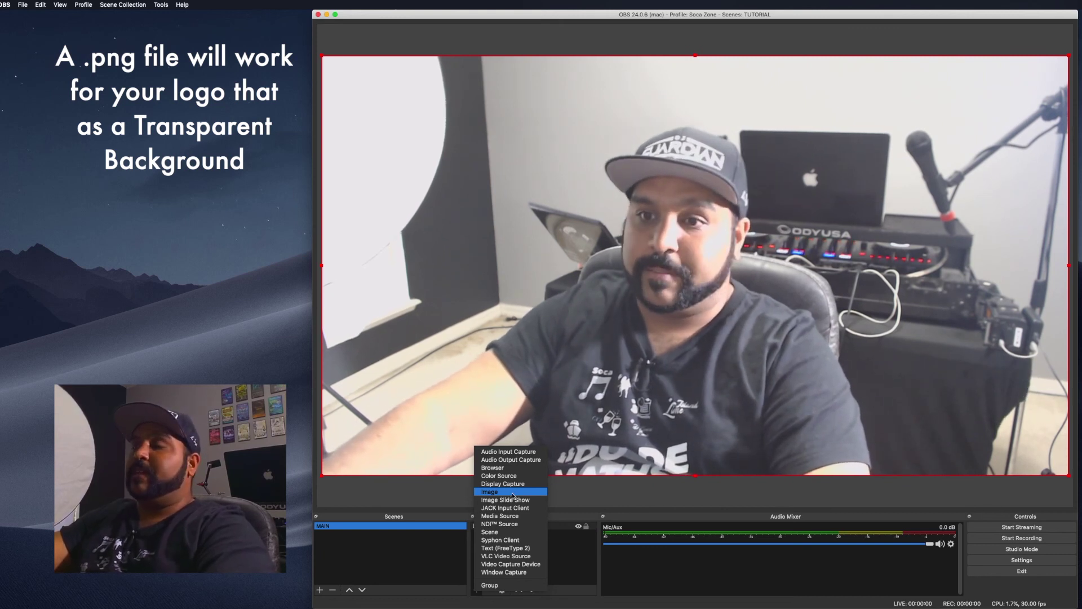
left_click(490, 491)
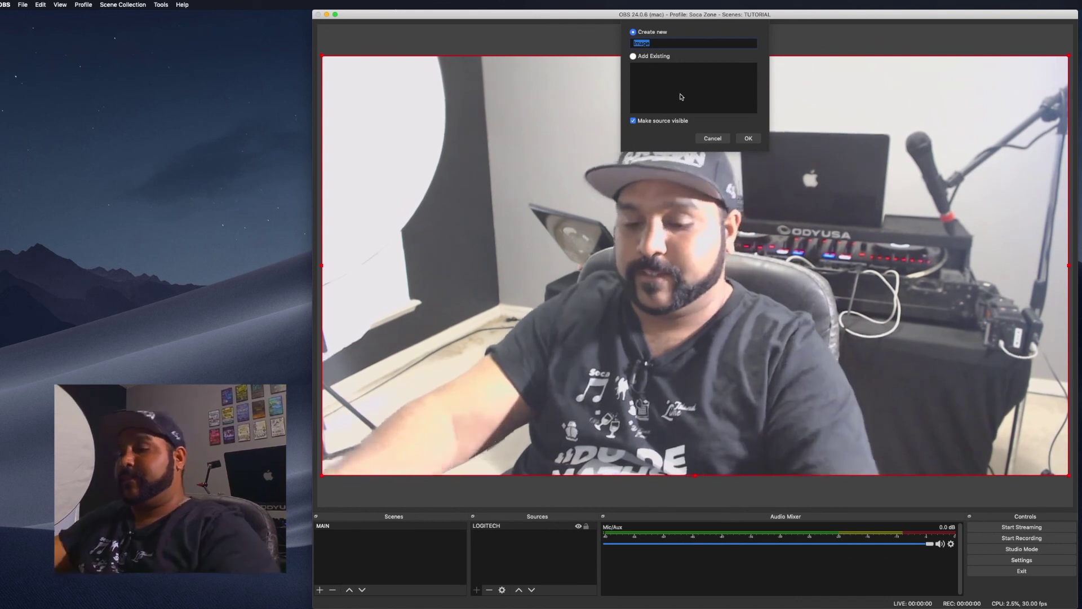
key("Return")
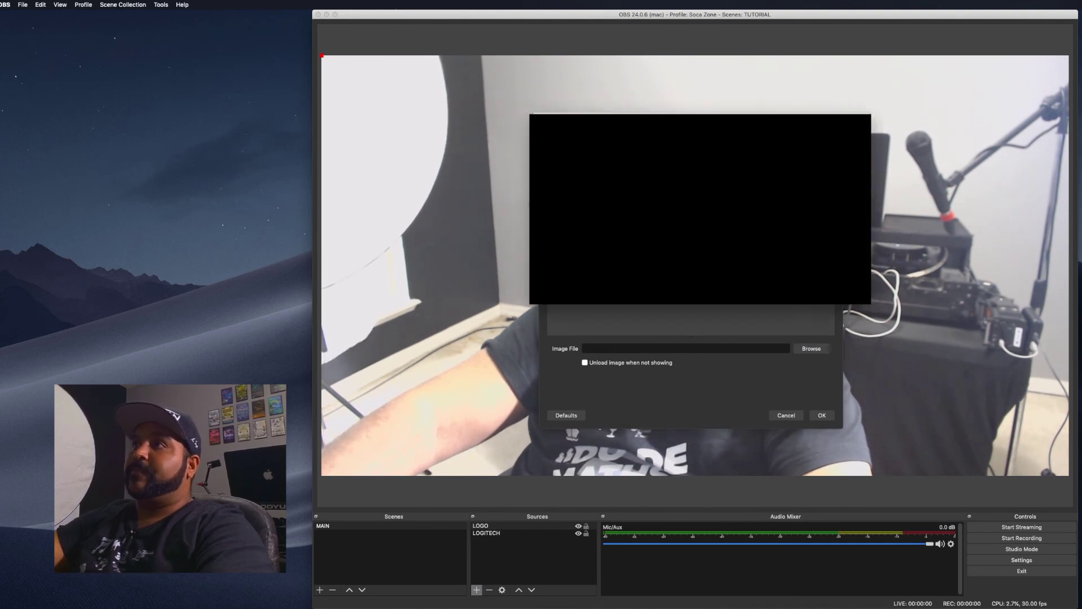
double_click(750, 203)
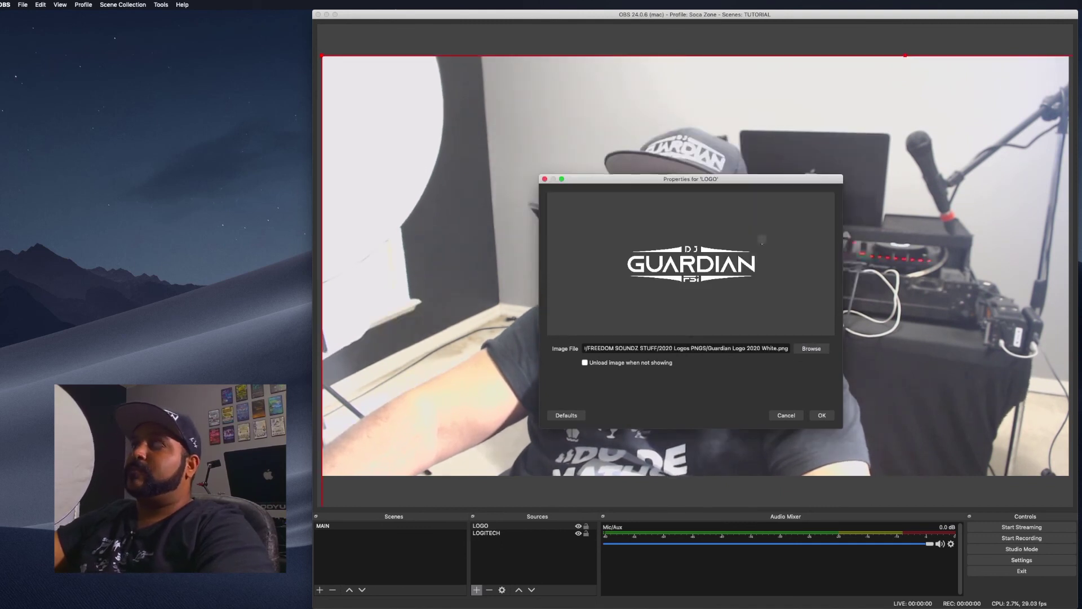
left_click(821, 416)
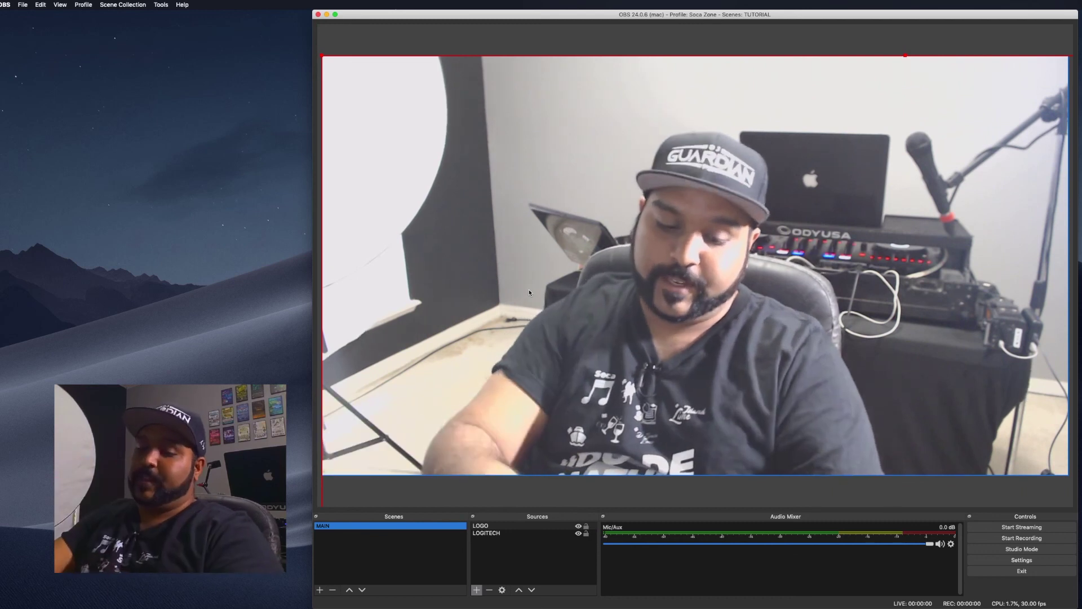
Step: Shrink the logo and move it to the top-right corner of the preview
key("super+f")
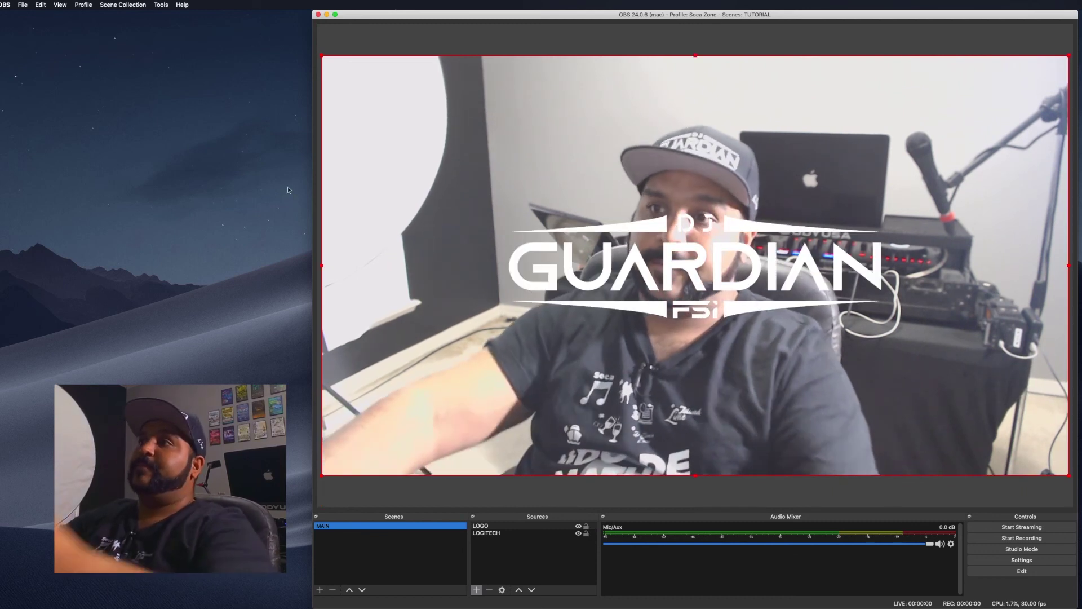
left_click_drag(1069, 478, 591, 252)
left_click_drag(444, 127, 981, 88)
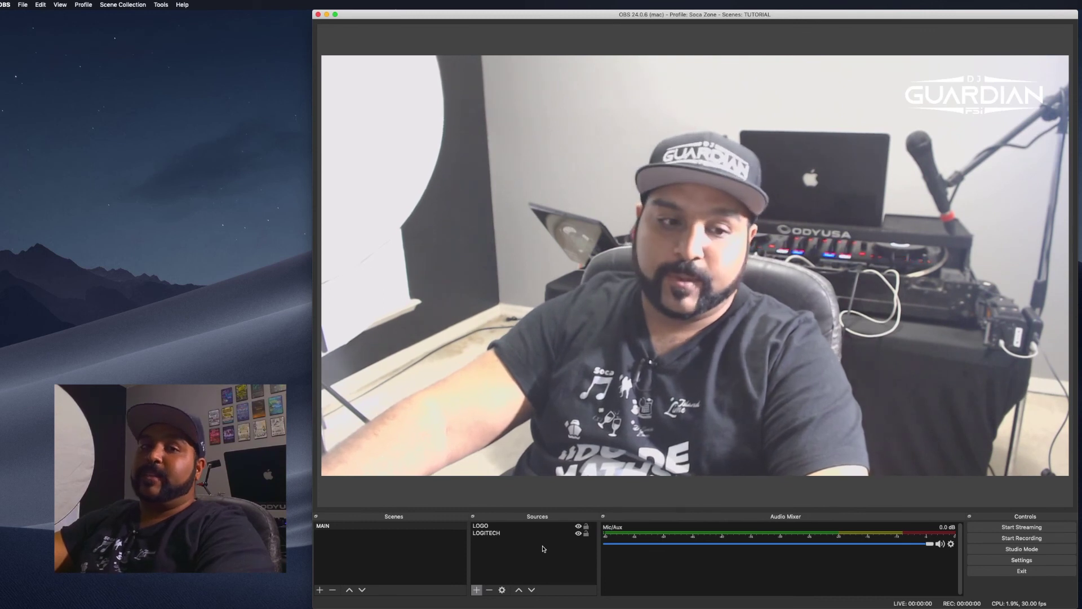
Step: Add an Image Slide Show source named BANNERS with the Fade transition
left_click(475, 590)
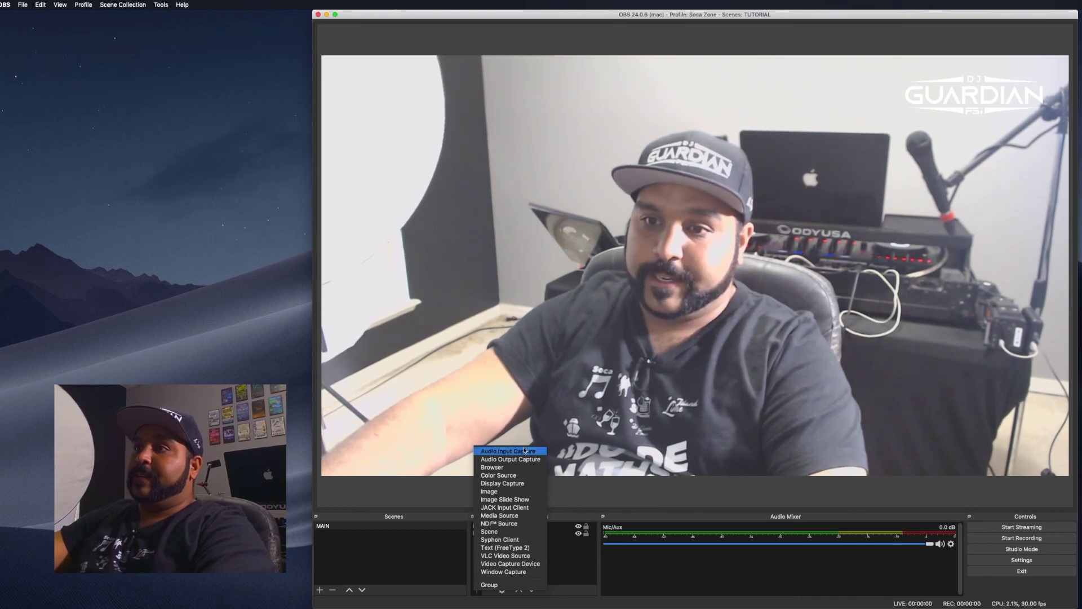
left_click(522, 500)
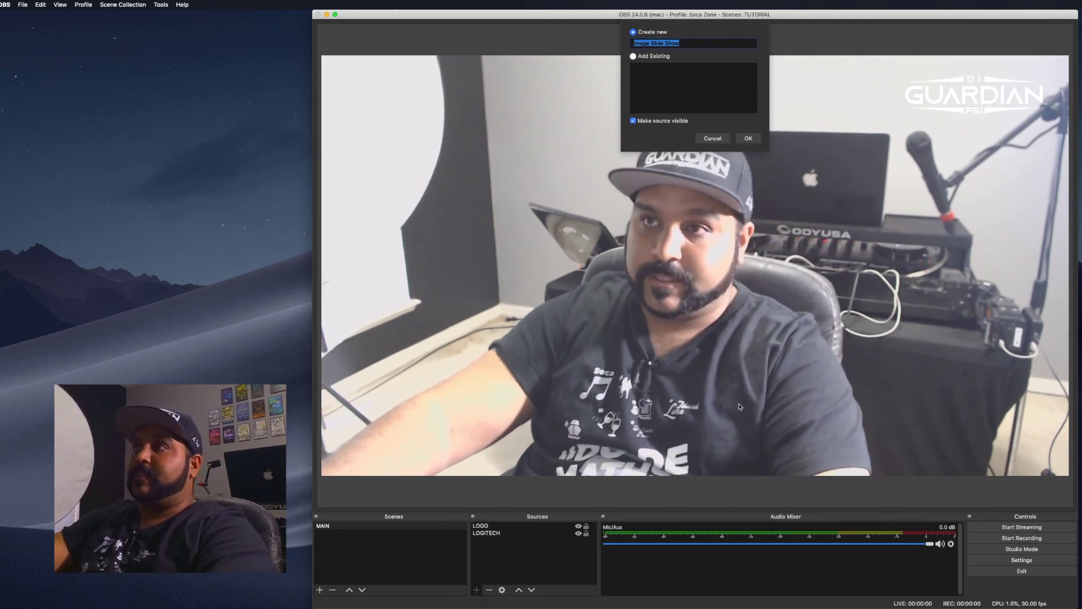
type("BANNERS")
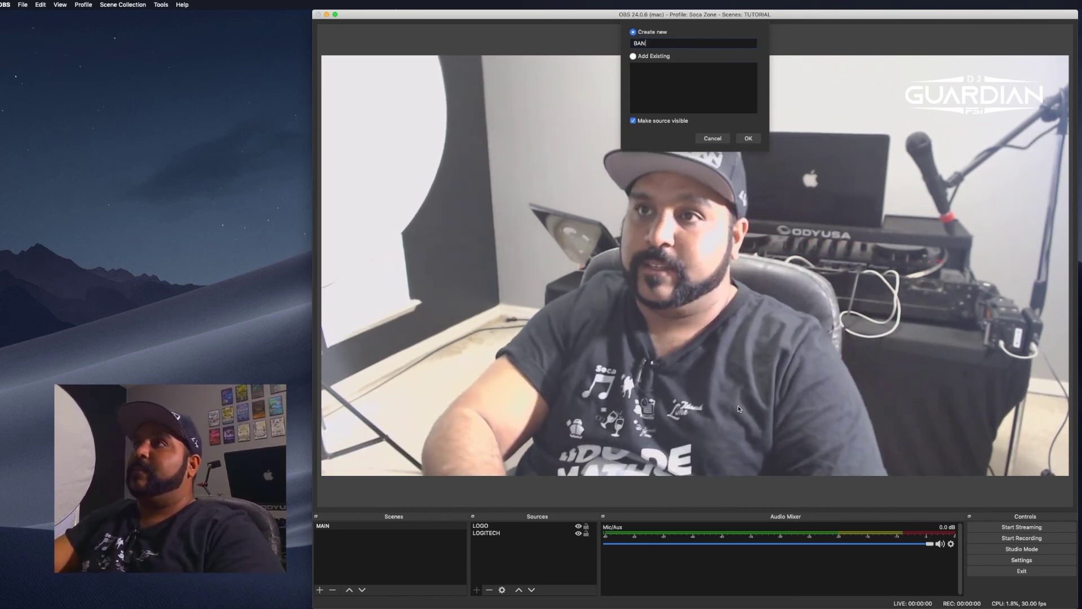
key("Return")
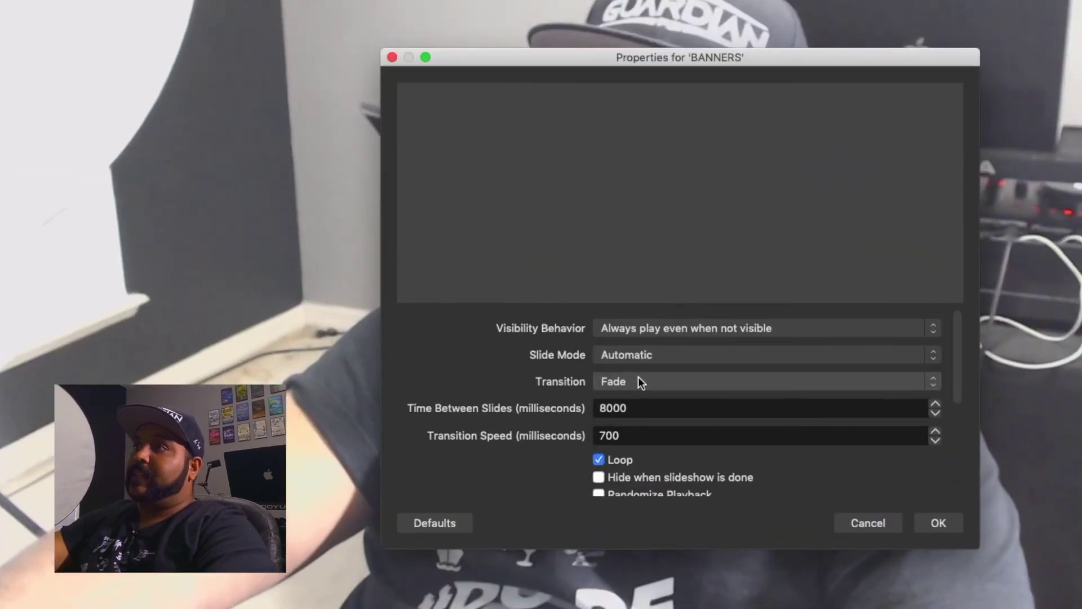
left_click(670, 342)
left_click(606, 339)
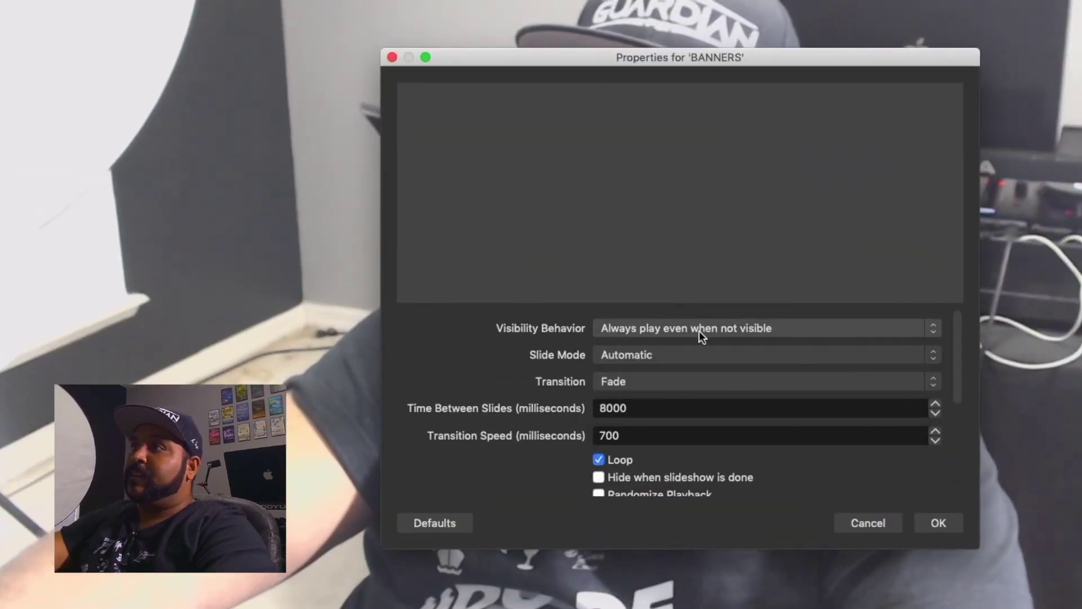
Step: Set the slide transition speed to 1000 ms, keeping the aspect ratio on Automatic
left_click_drag(958, 389, 959, 409)
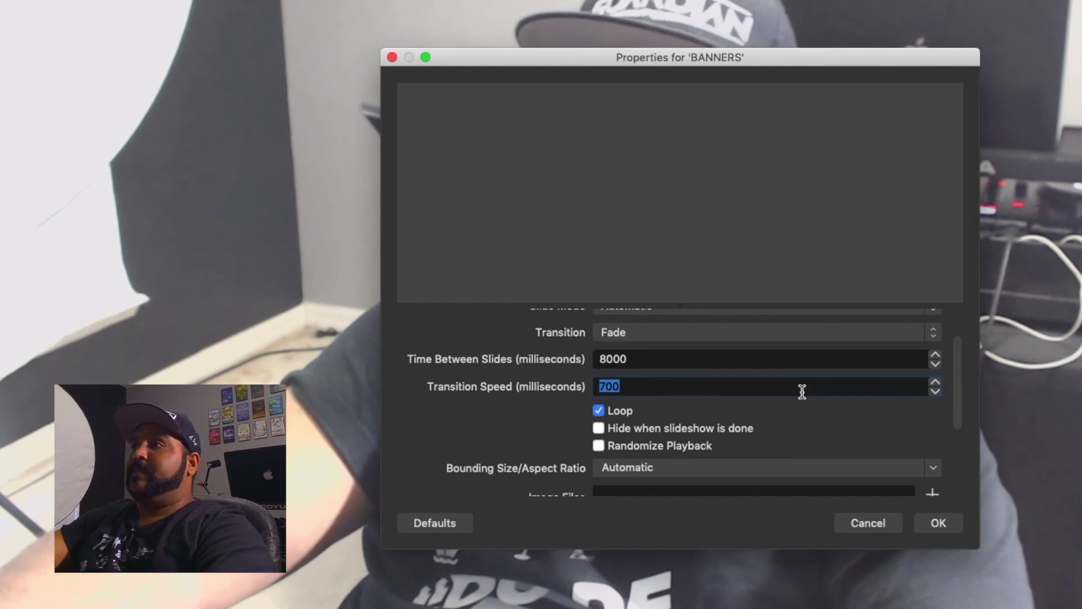
type("1000")
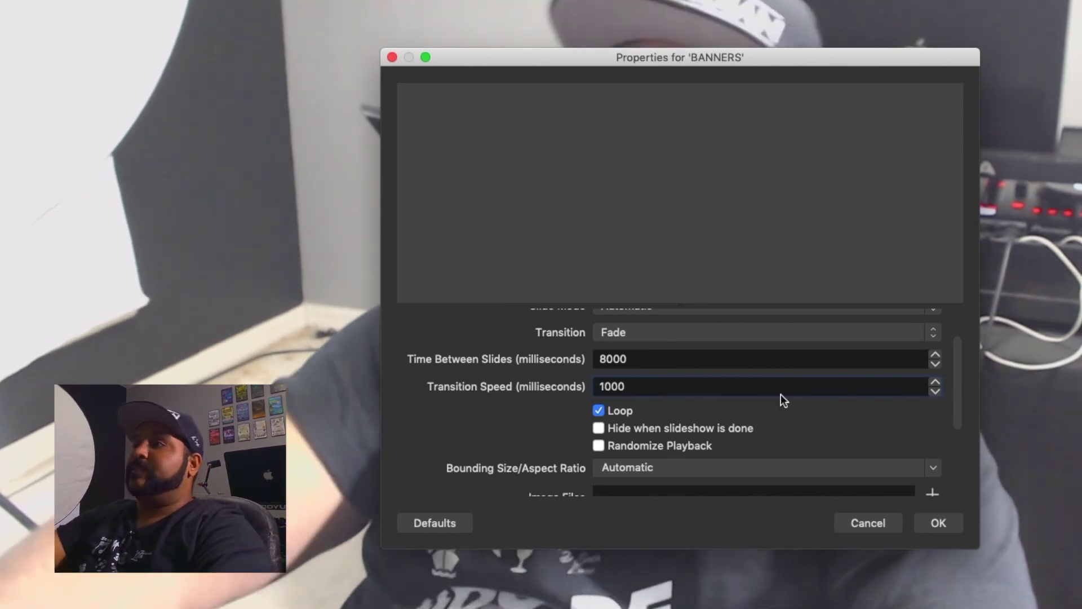
double_click(849, 393)
left_click(873, 426)
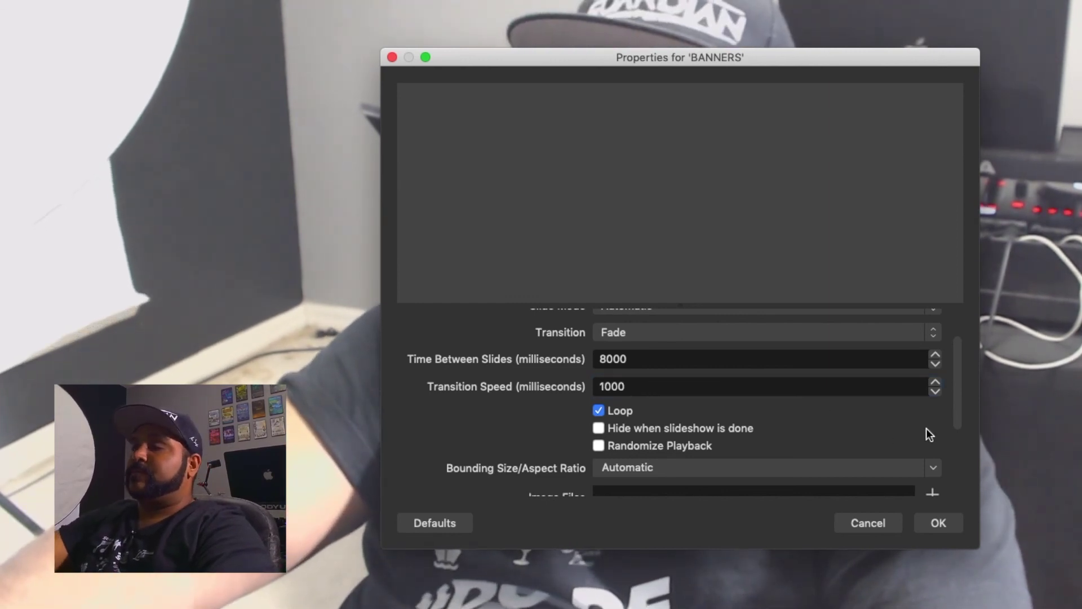
scroll(959, 398, "down", 2)
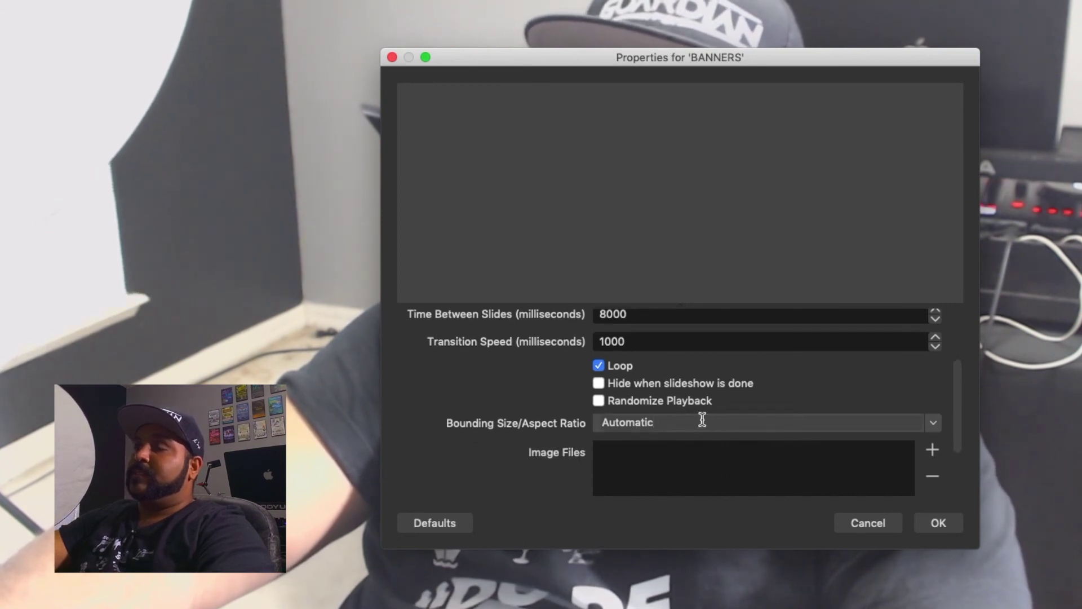
left_click(935, 421)
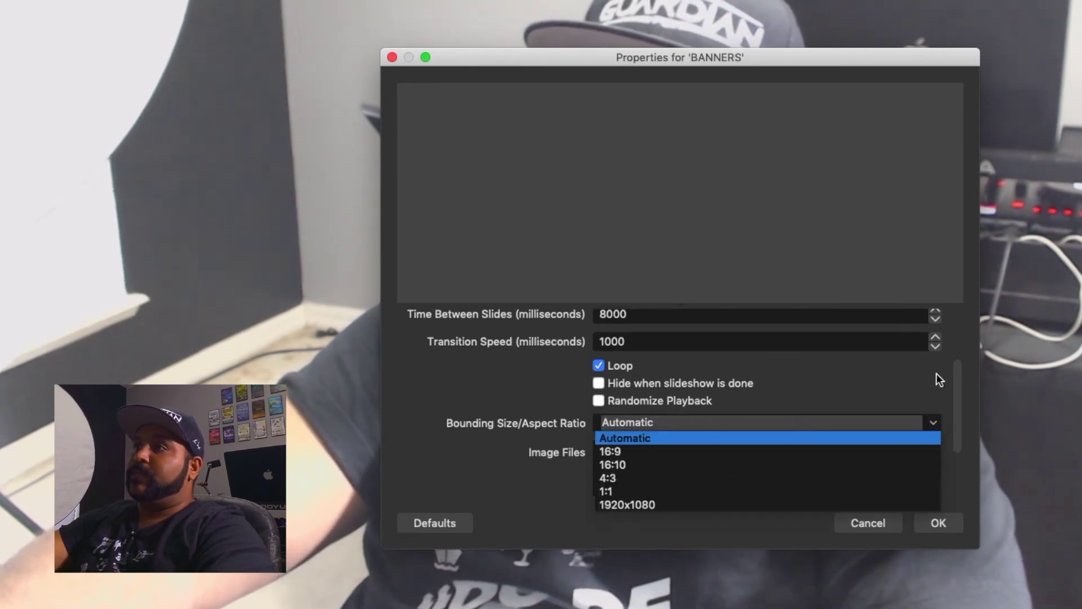
left_click(906, 386)
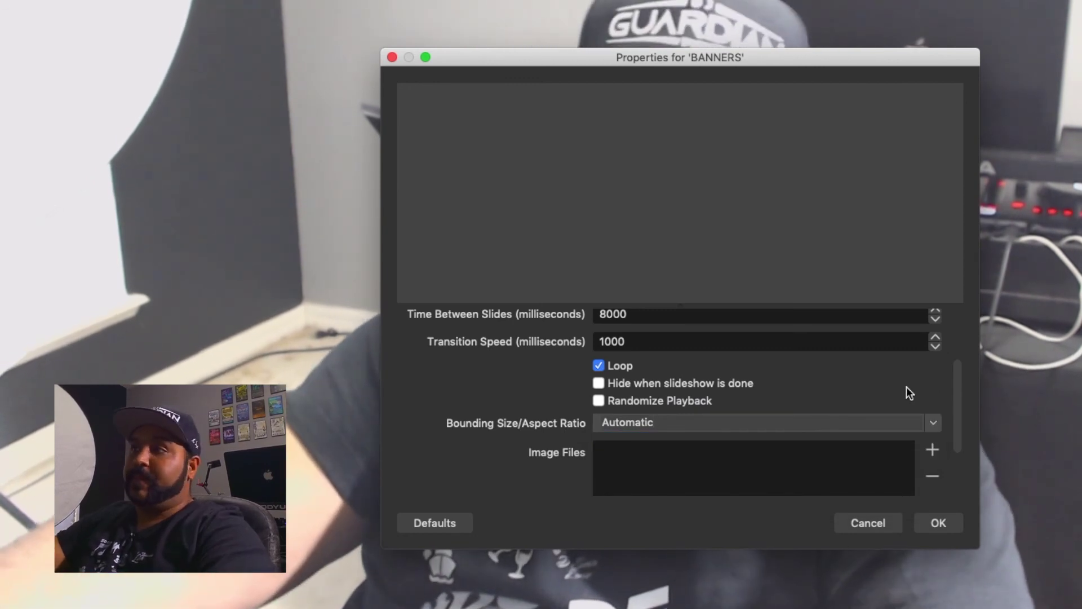
left_click(813, 460)
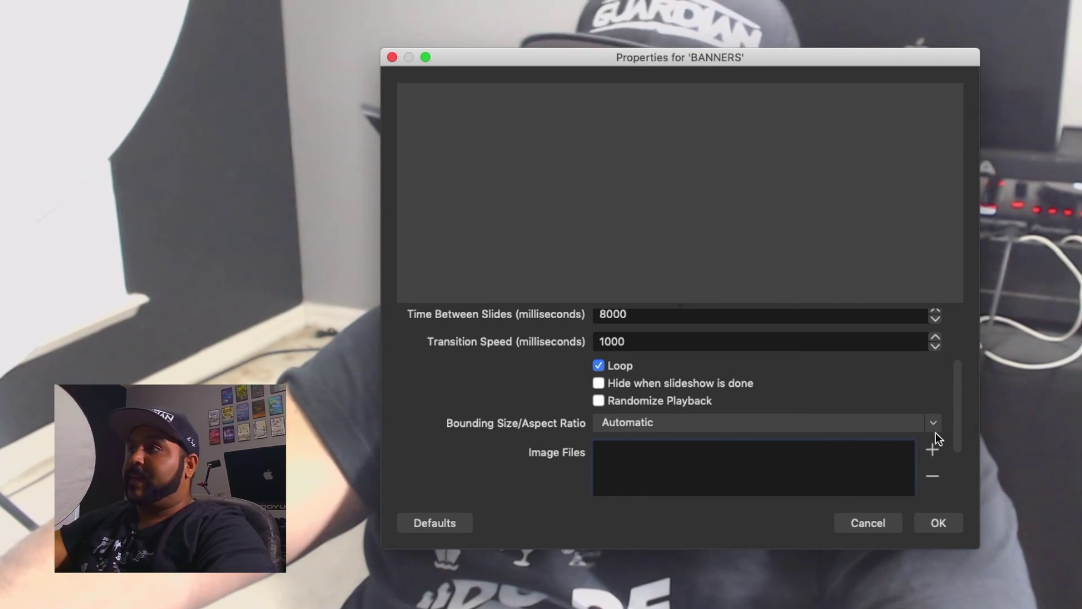
left_click(932, 454)
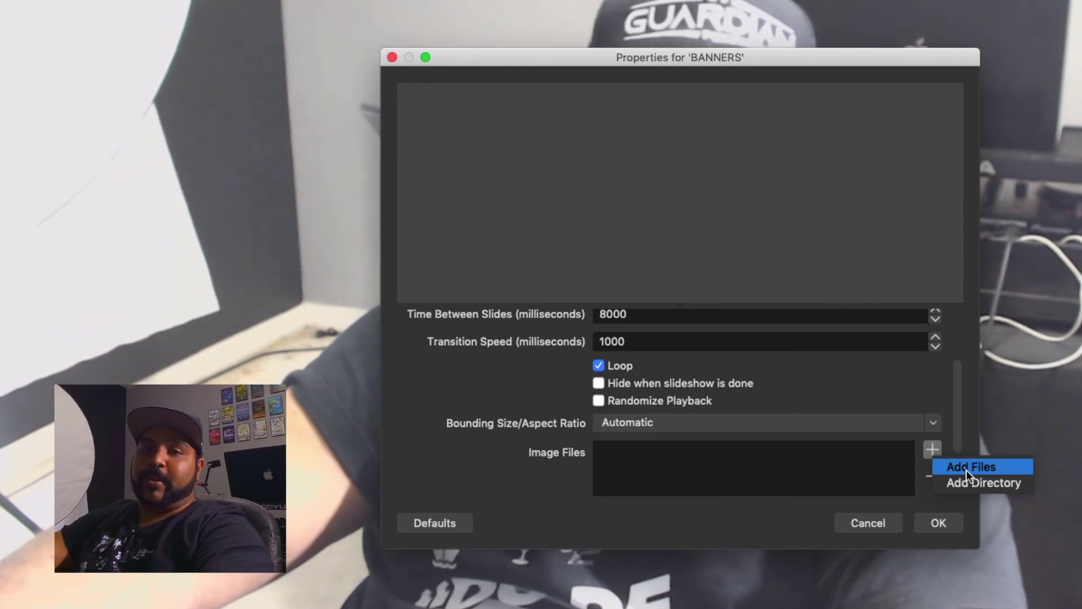
Step: Add individual banner image files, then remove both added paths again
left_click(966, 466)
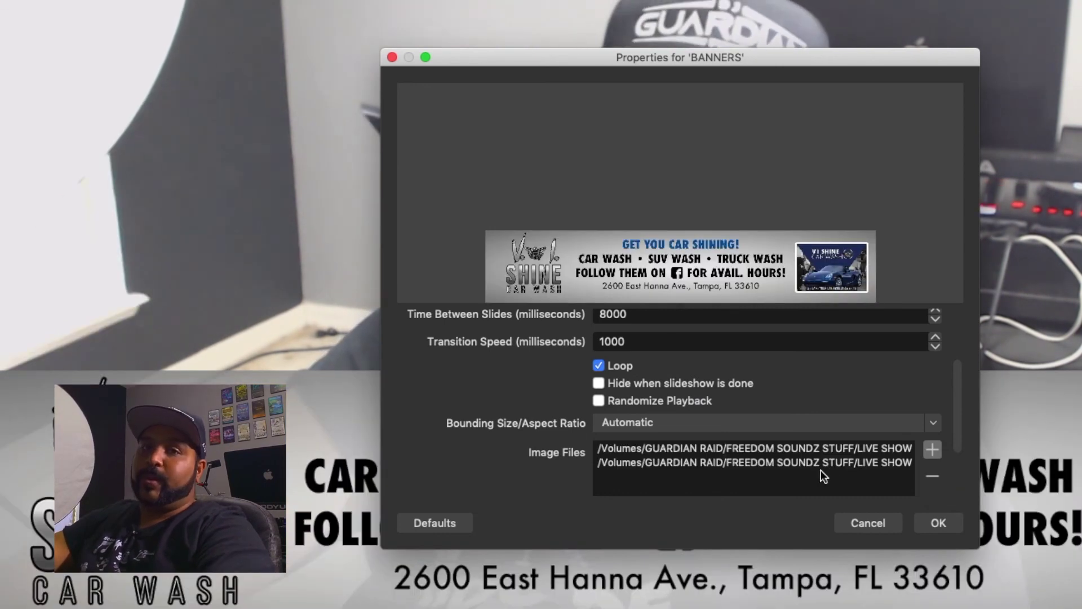
left_click(755, 462)
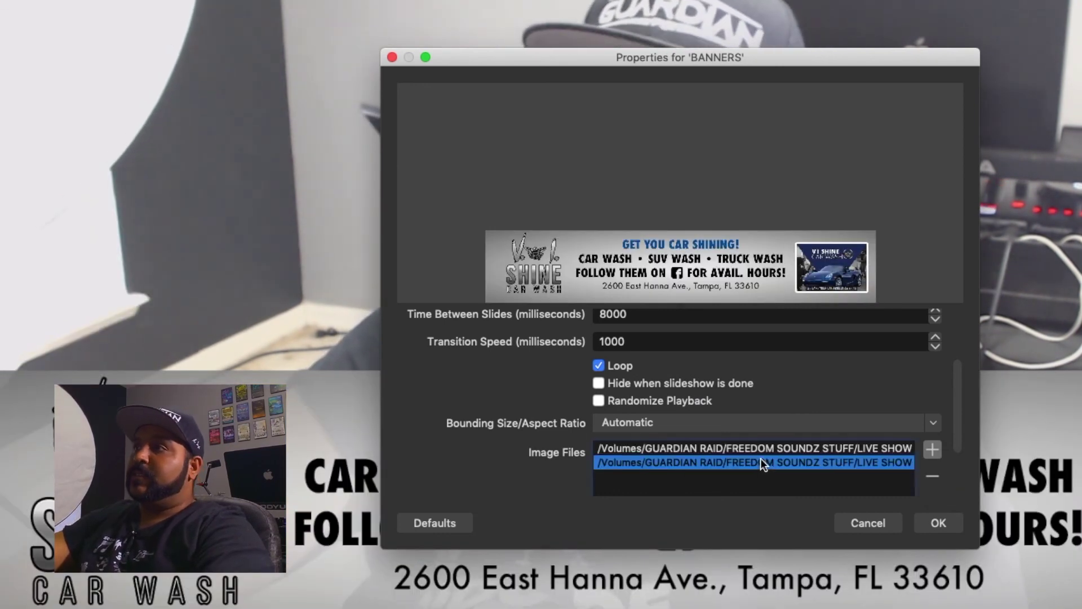
left_click(932, 476)
left_click(851, 448)
left_click(932, 476)
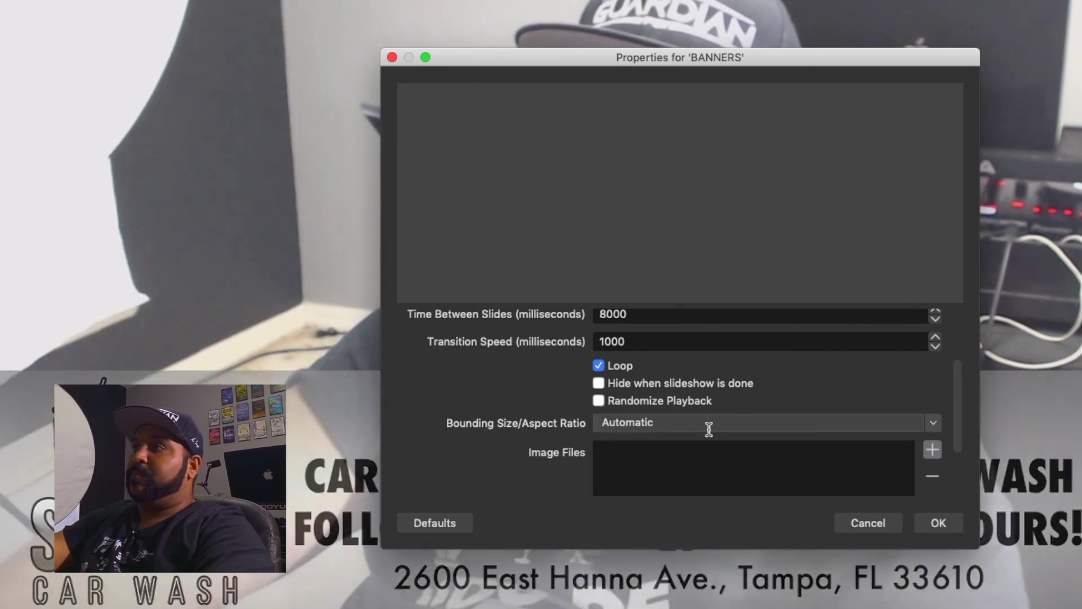
Step: Add the banners folder as a directory to the slide show
left_click(932, 449)
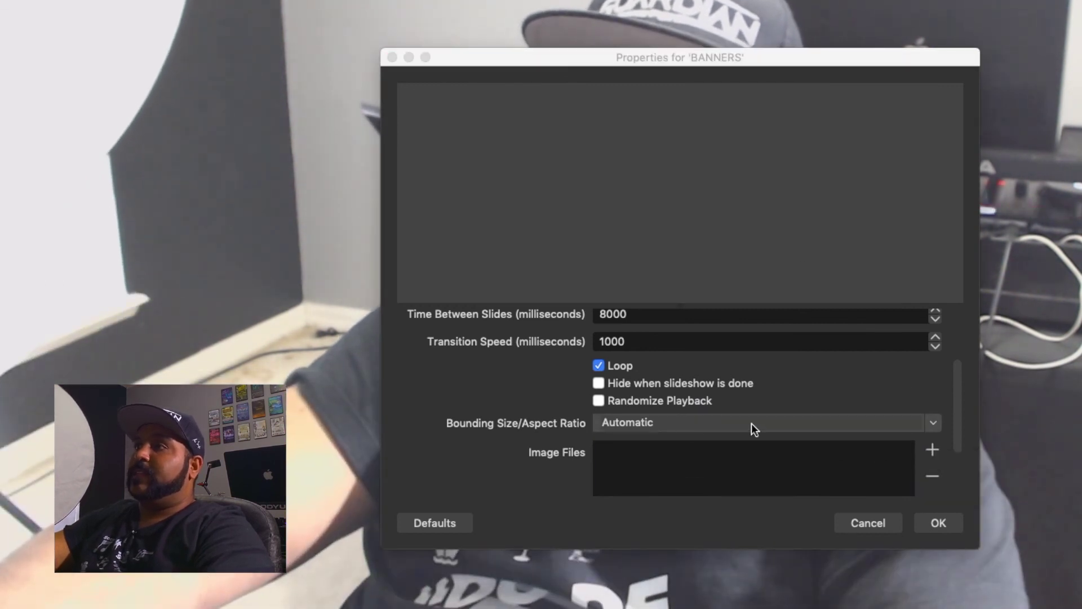
left_click(930, 450)
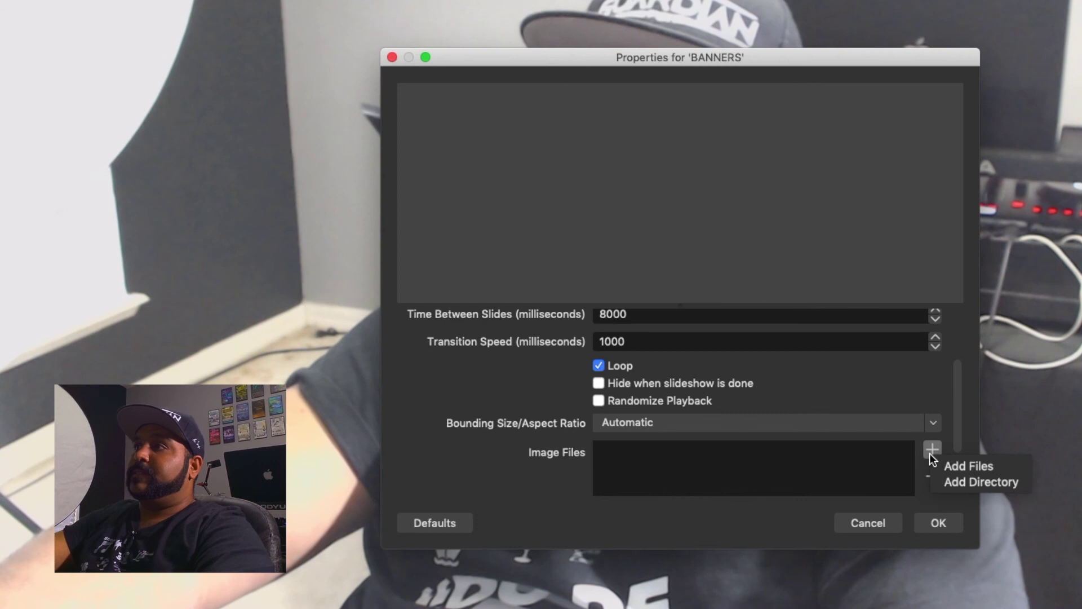
left_click(974, 480)
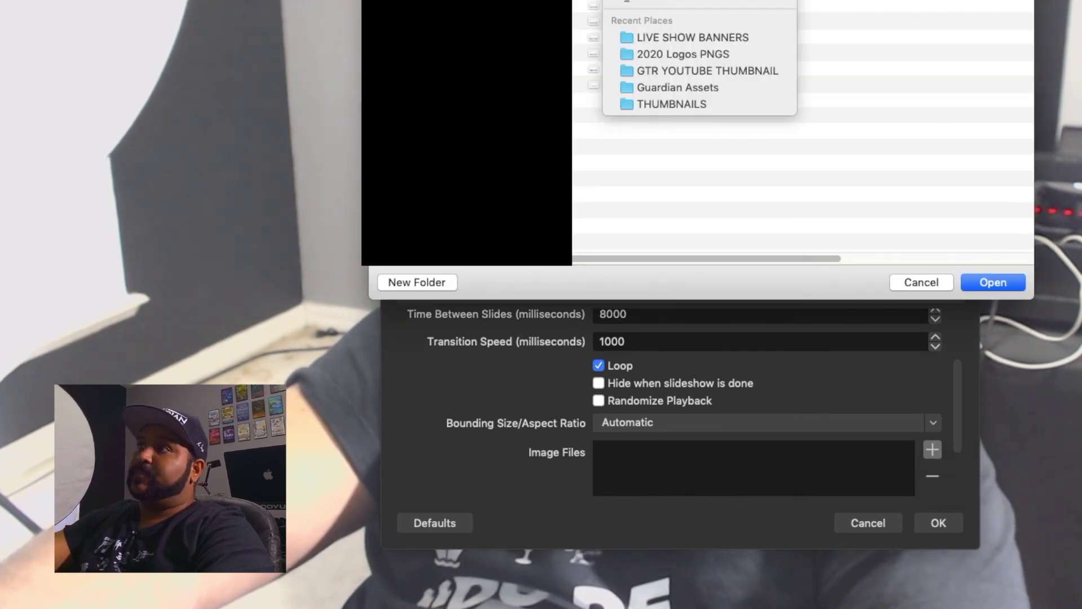
left_click(654, 79)
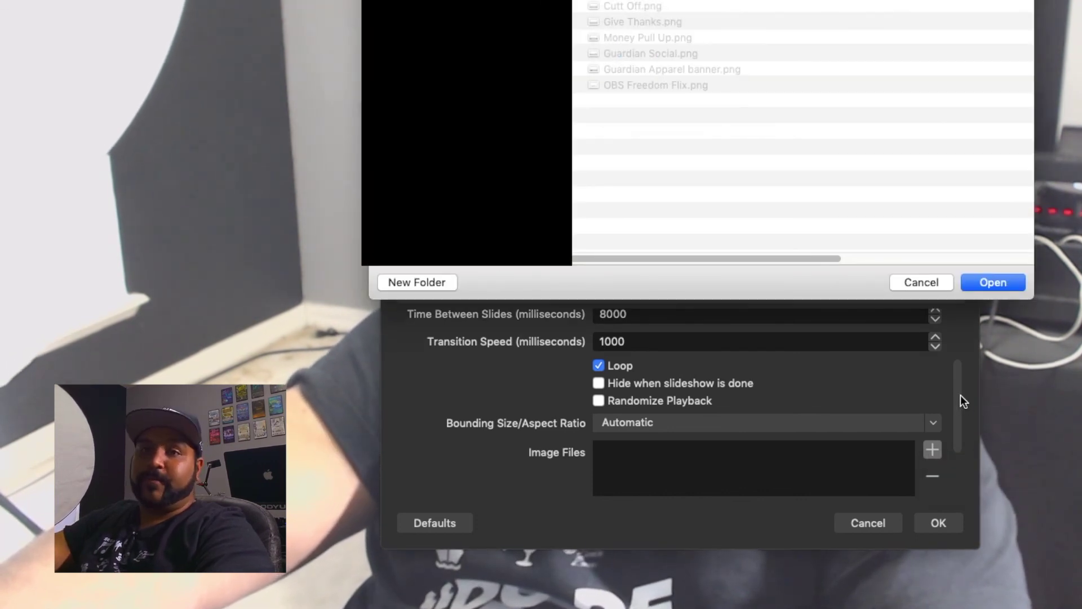
key("Return")
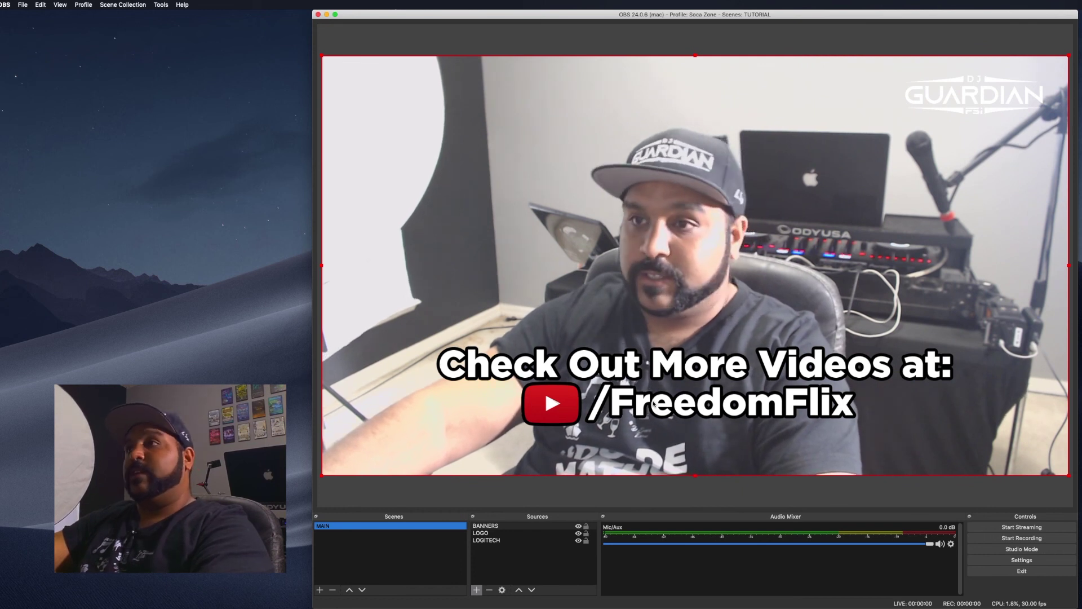
Step: Add a new scene, typing 'Be Right Back' into the scene-name prompt
left_click(319, 590)
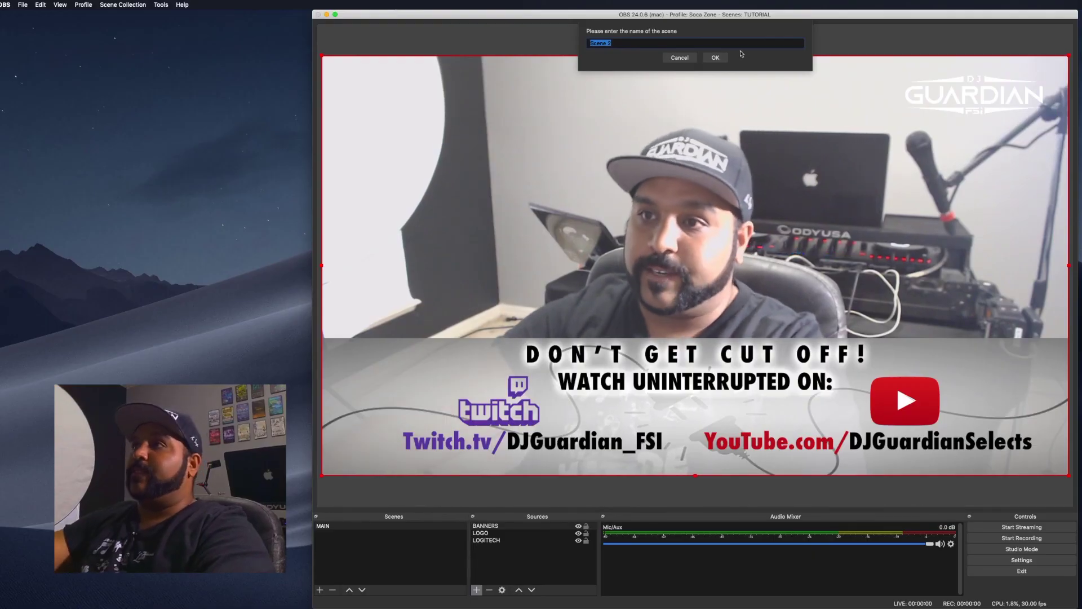
type("Be Right Back")
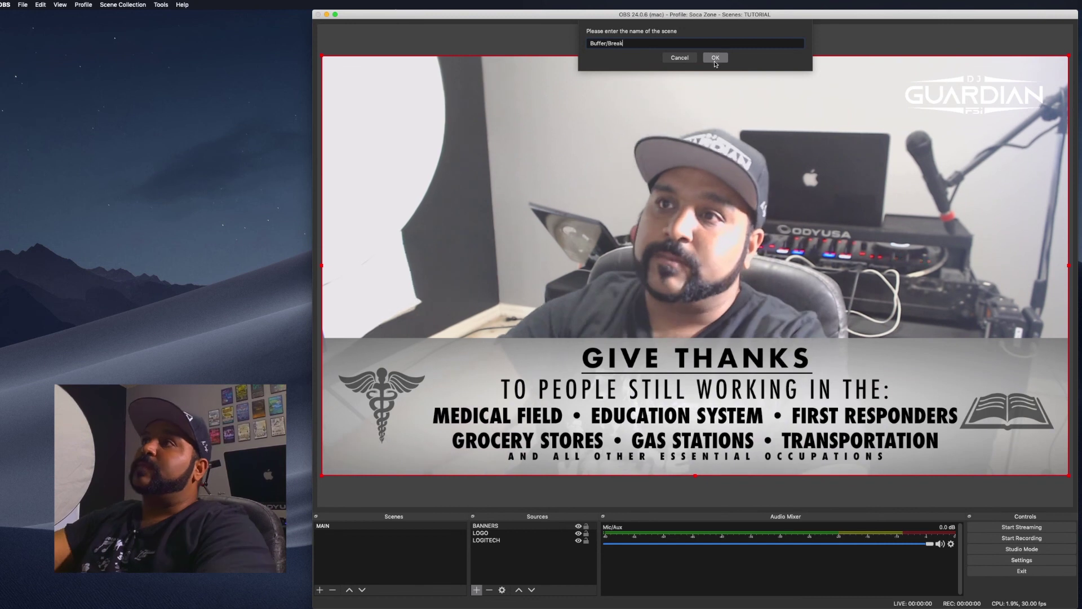
left_click(715, 58)
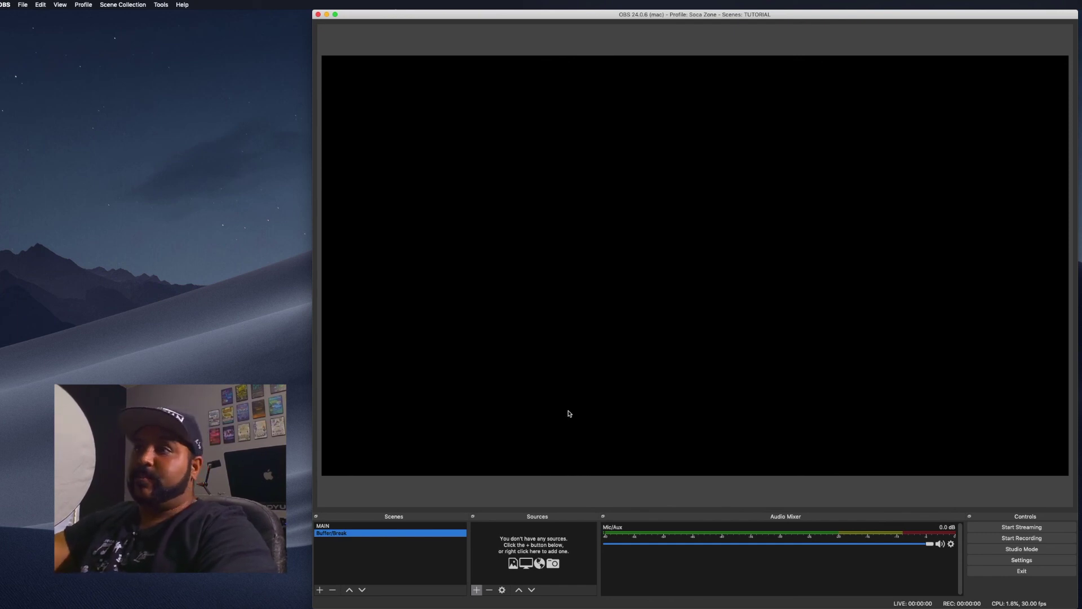
Step: Add an Image source named 'break' and load the DJ Guardian break graphic
left_click(477, 589)
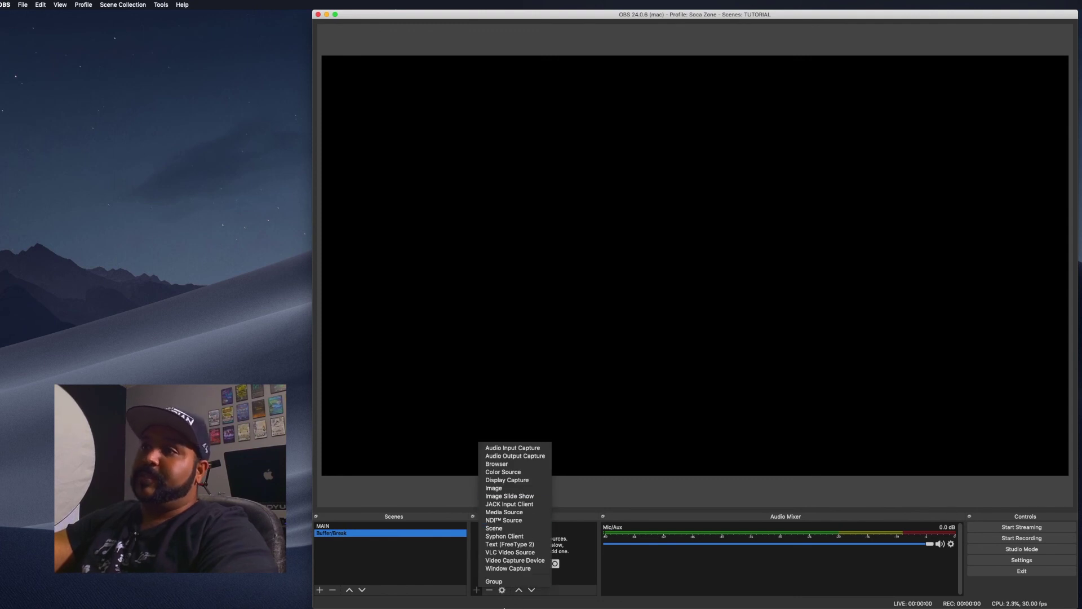
left_click(524, 489)
type("break")
left_click(749, 138)
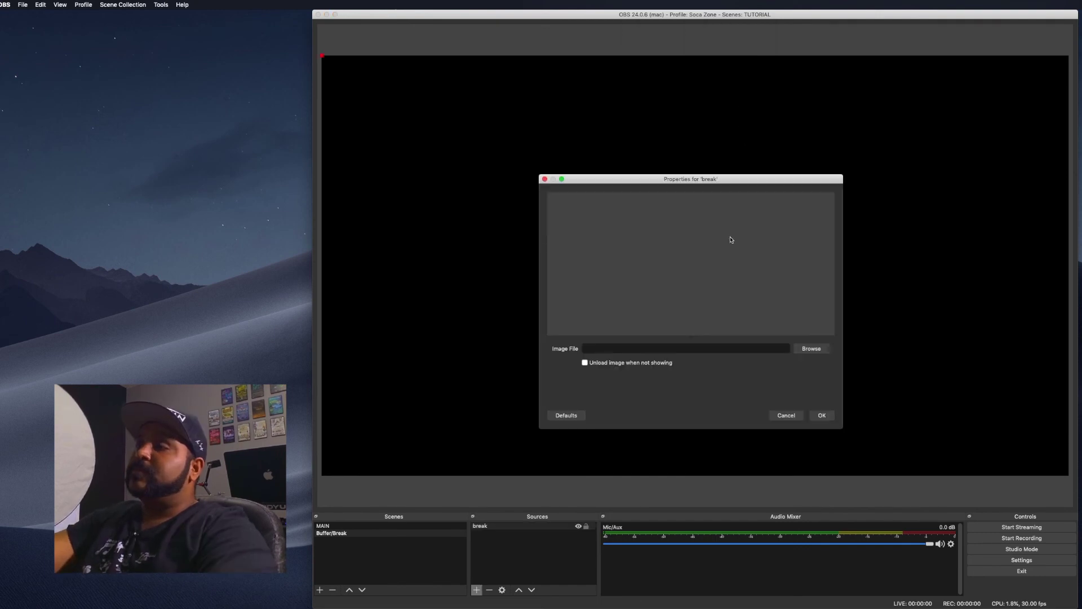
left_click(798, 351)
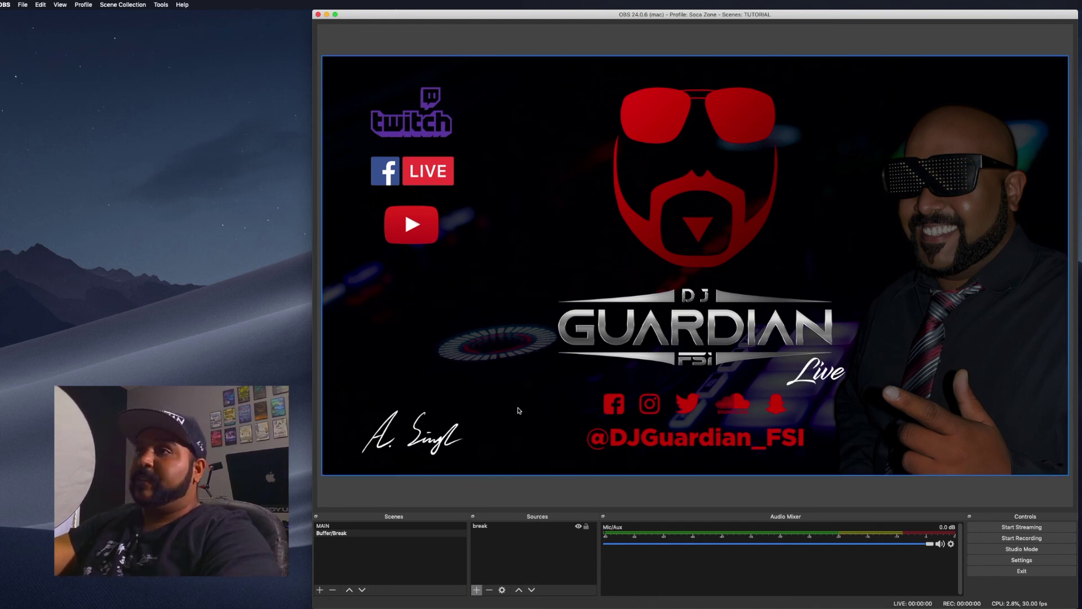
Step: Fit the break image to the screen so it fills the whole canvas
right_click(526, 383)
left_click(500, 531)
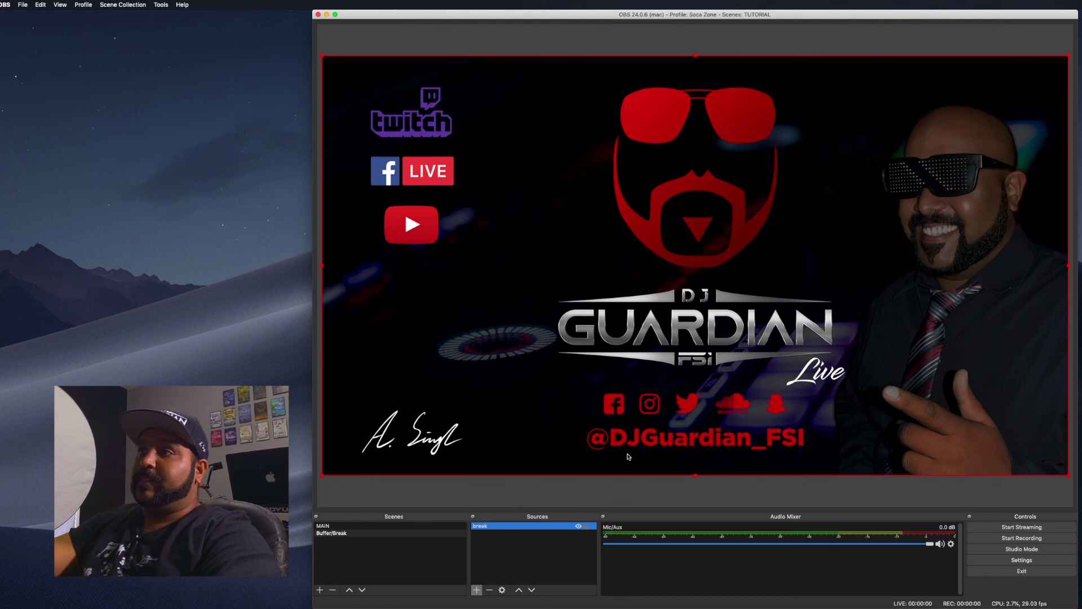
right_click(538, 381)
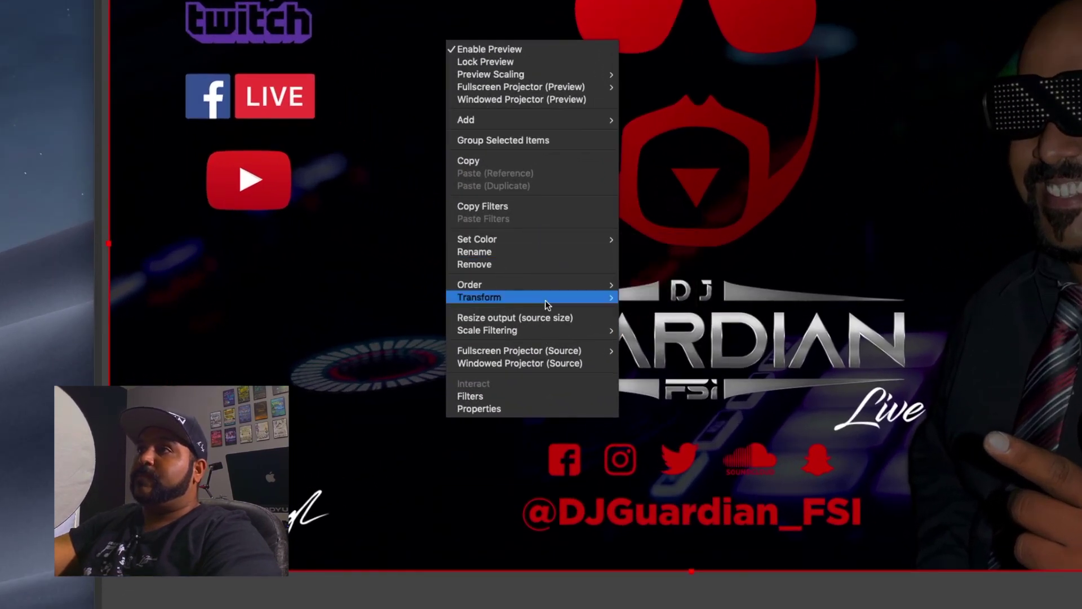
mouse_move(574, 301)
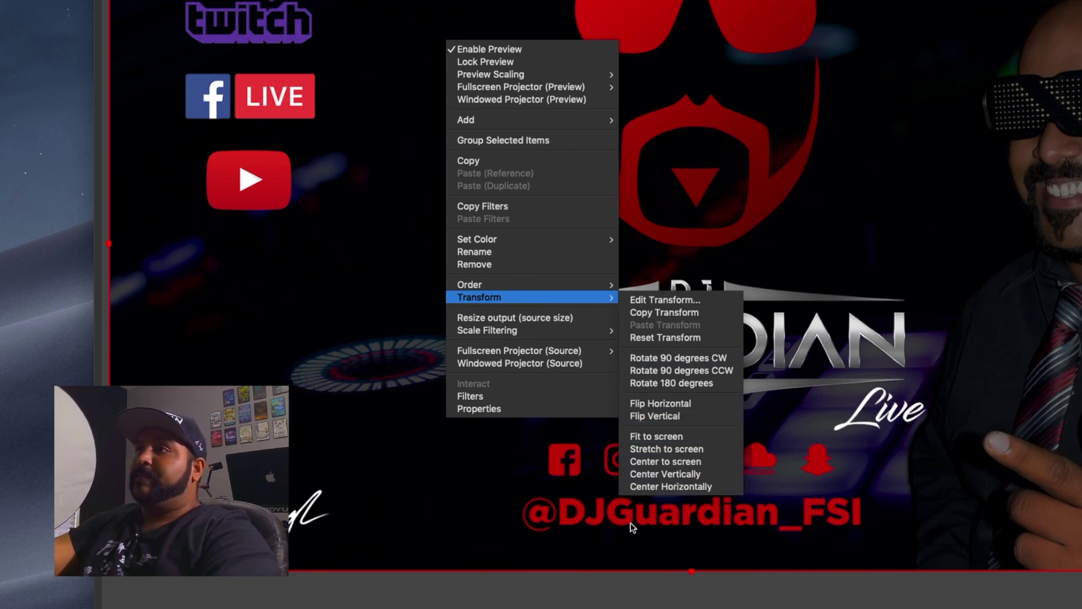
left_click(630, 523)
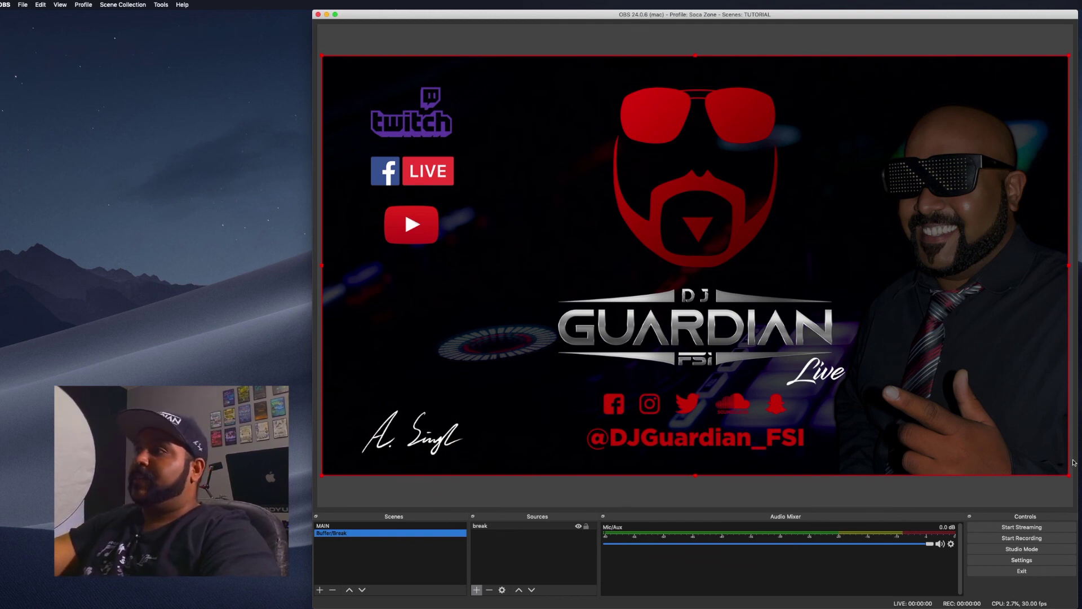
Step: Enable Studio Mode and cue the MAIN scene in the preview
left_click(1014, 549)
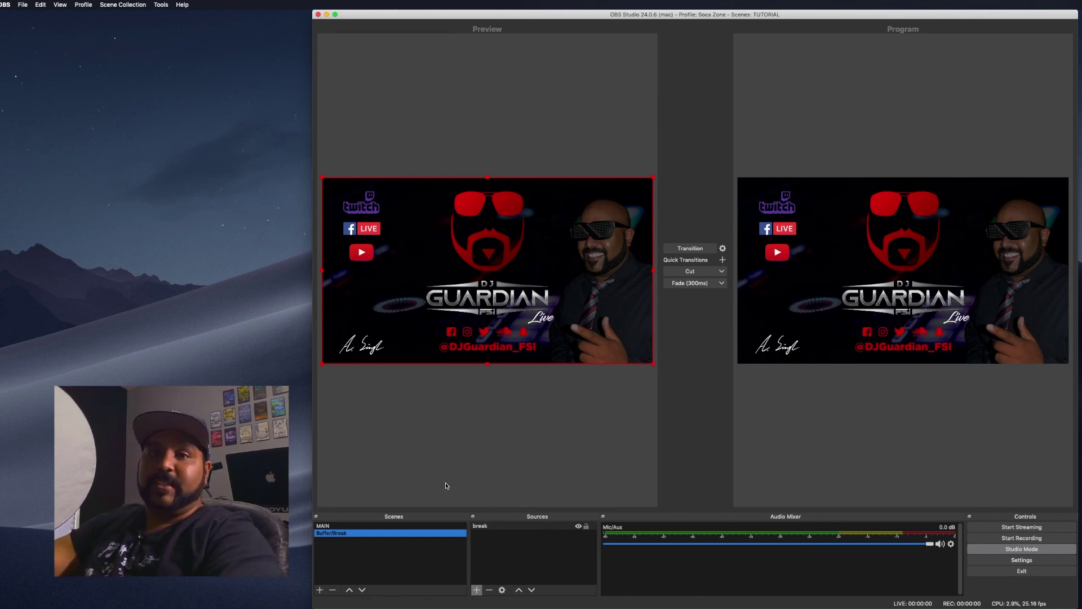
left_click(441, 526)
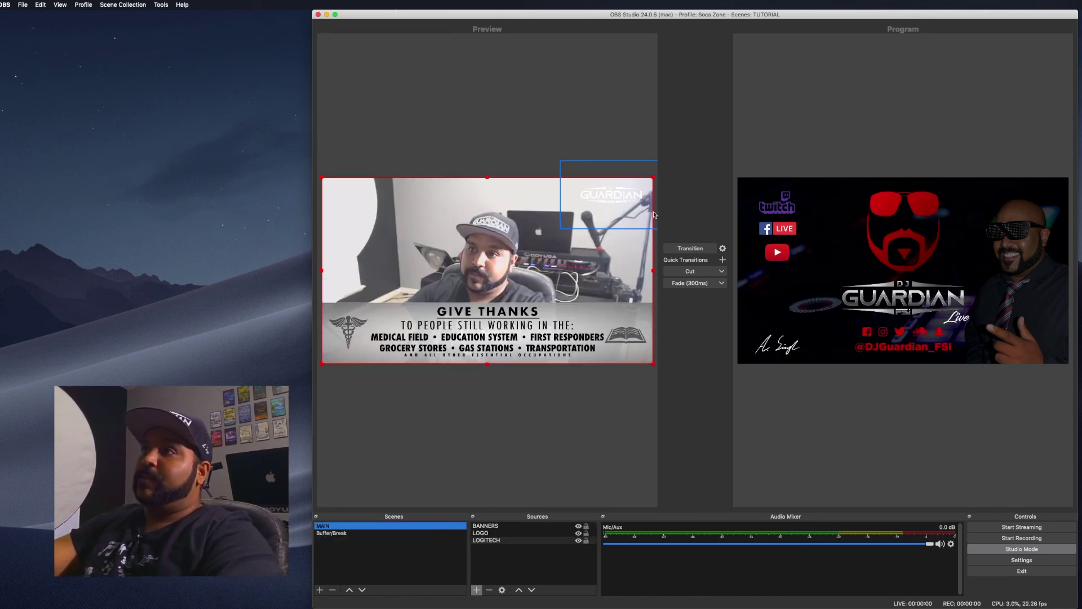
left_click(690, 248)
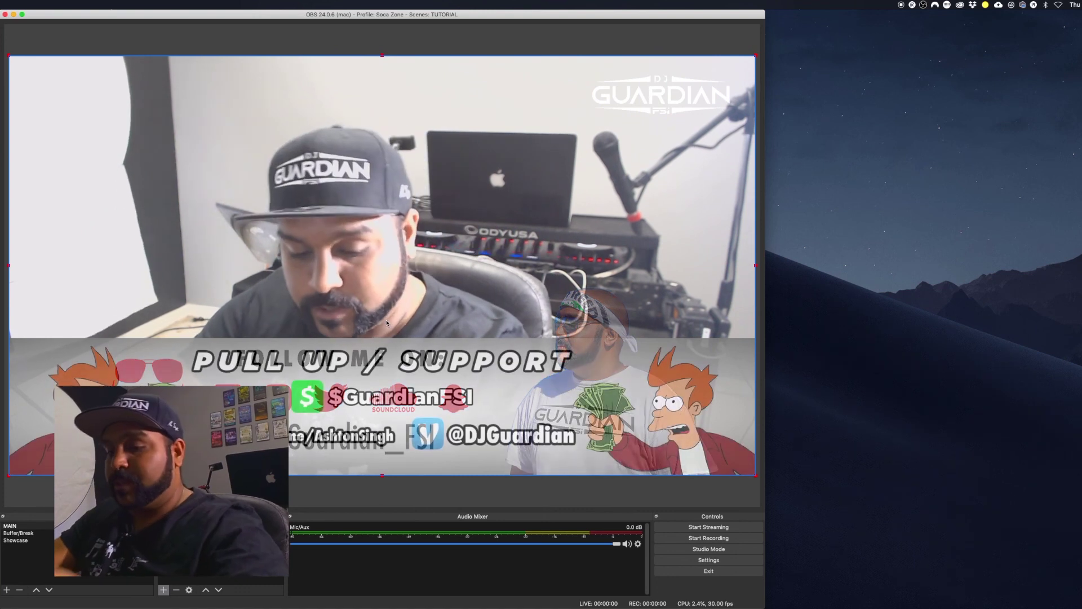
Step: Launch Stream Deck via Spotlight and place its window right of OBS
key("super+space")
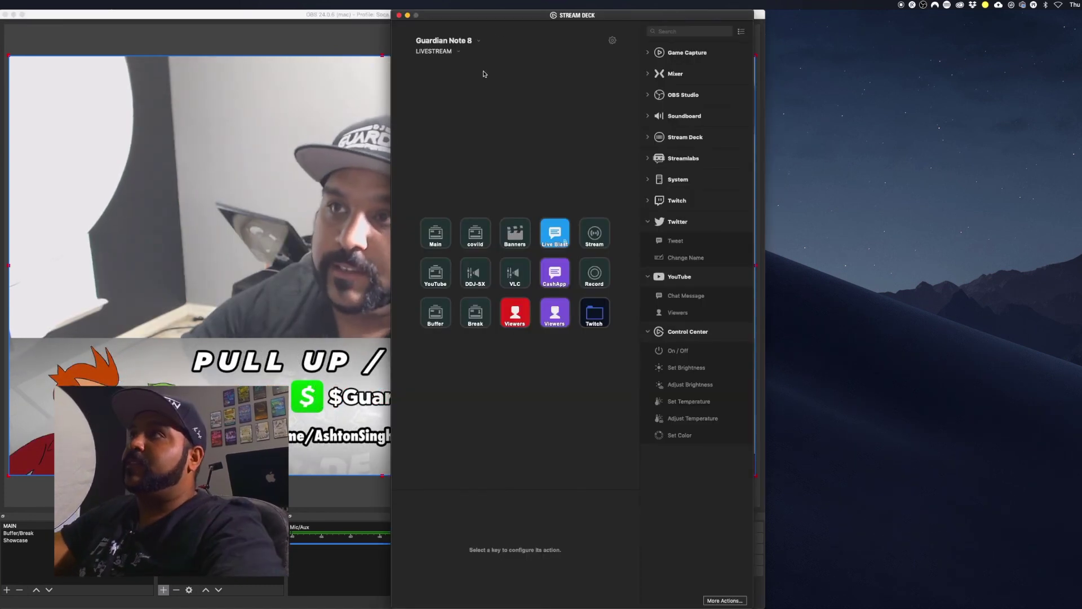
left_click_drag(499, 17, 613, 16)
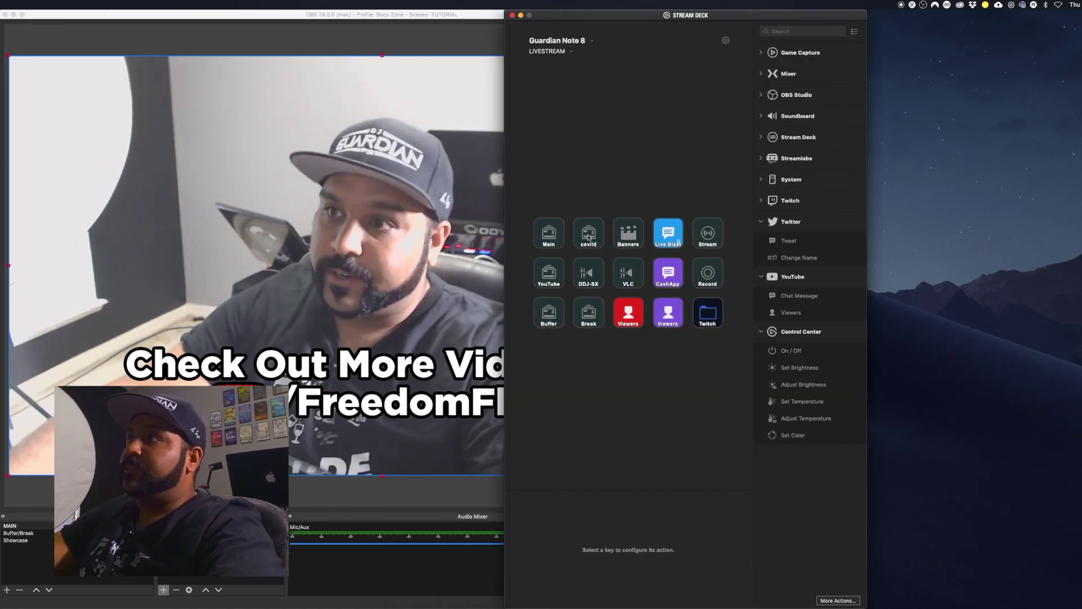
Step: Inspect the Main key's OBS Studio: Scene action, then choose Add Mobile Device
left_click(561, 239)
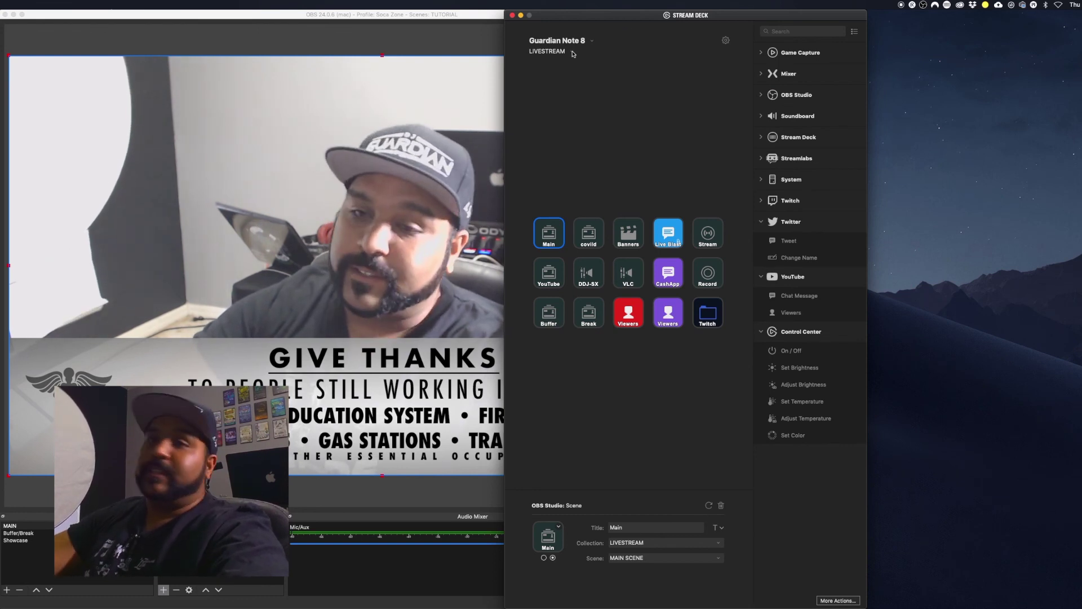
left_click(574, 52)
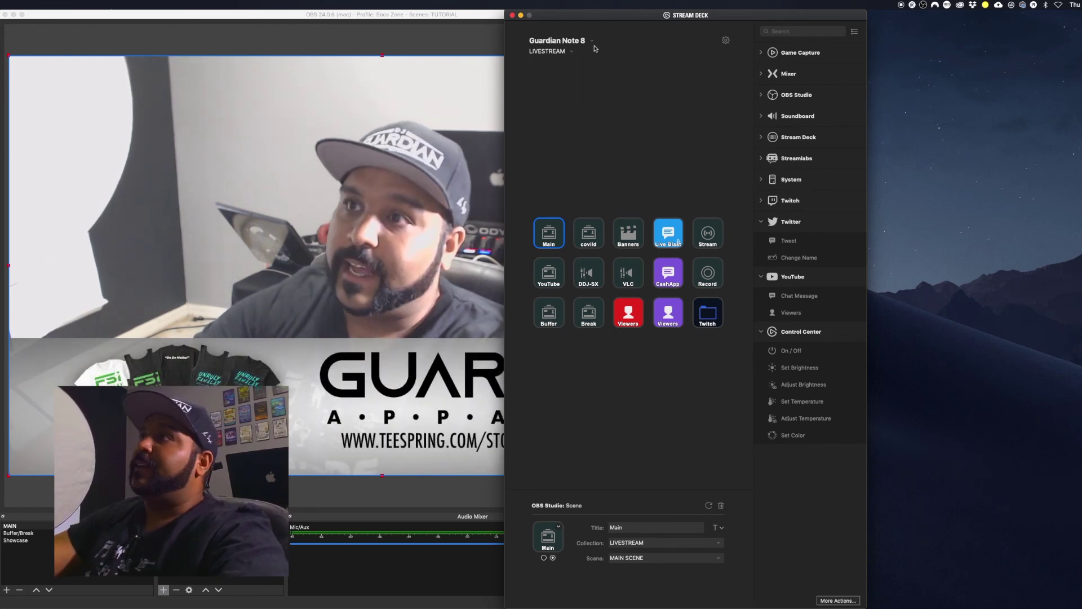
left_click(590, 41)
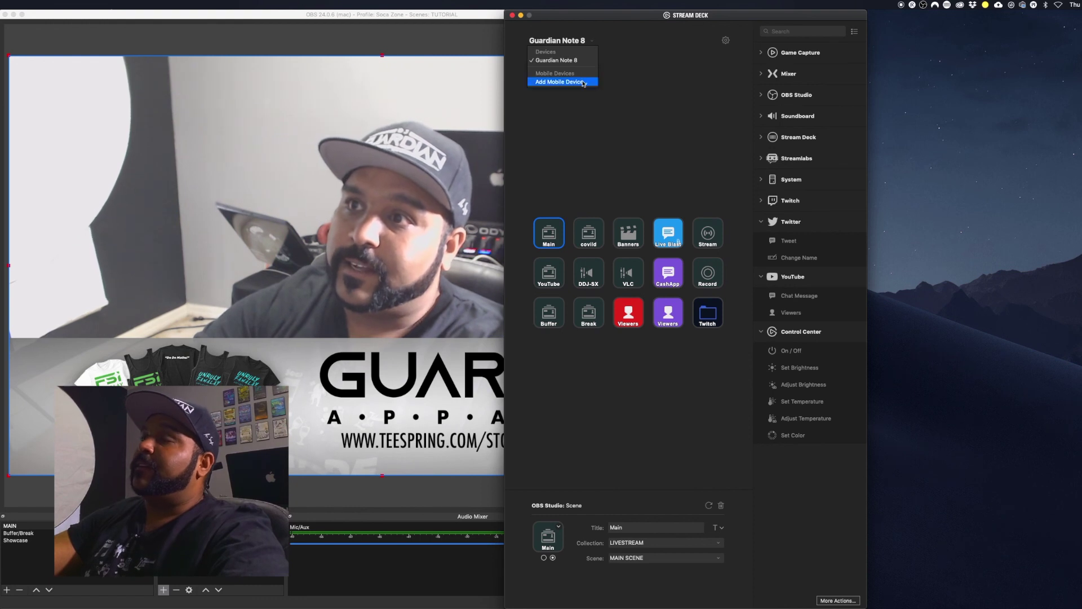
left_click(583, 83)
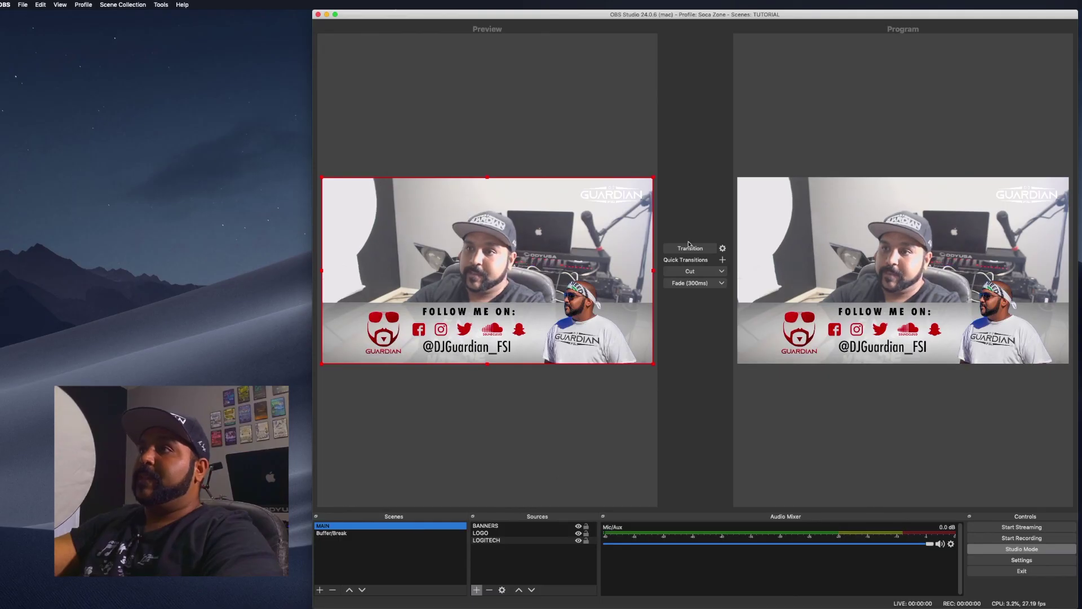
Step: Disable Studio Mode, switch between Buffer/Break and MAIN, and begin a new Showcase scene
left_click(1021, 548)
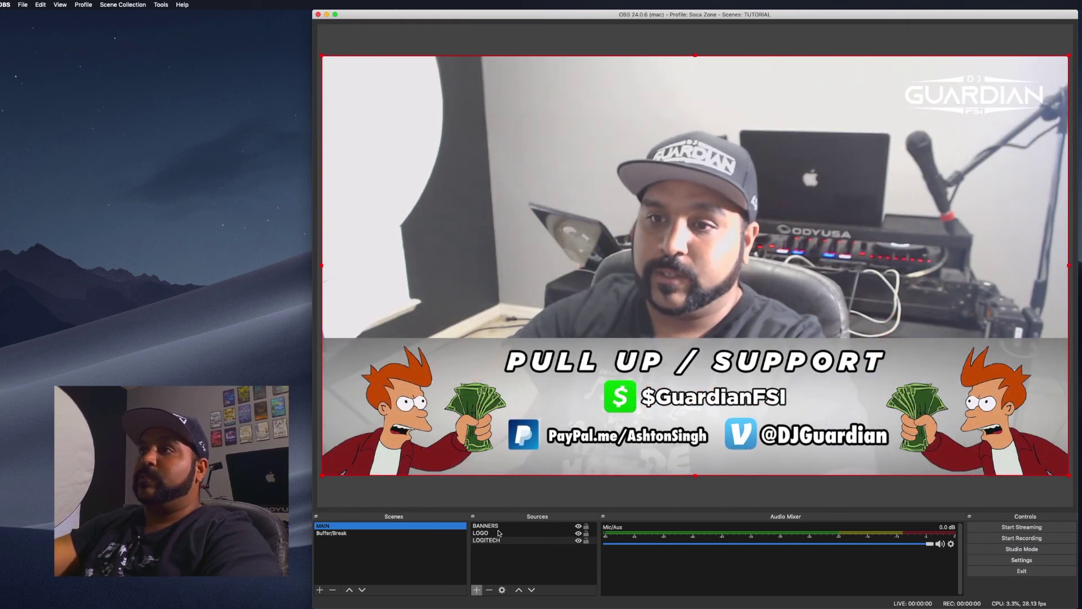
left_click(369, 533)
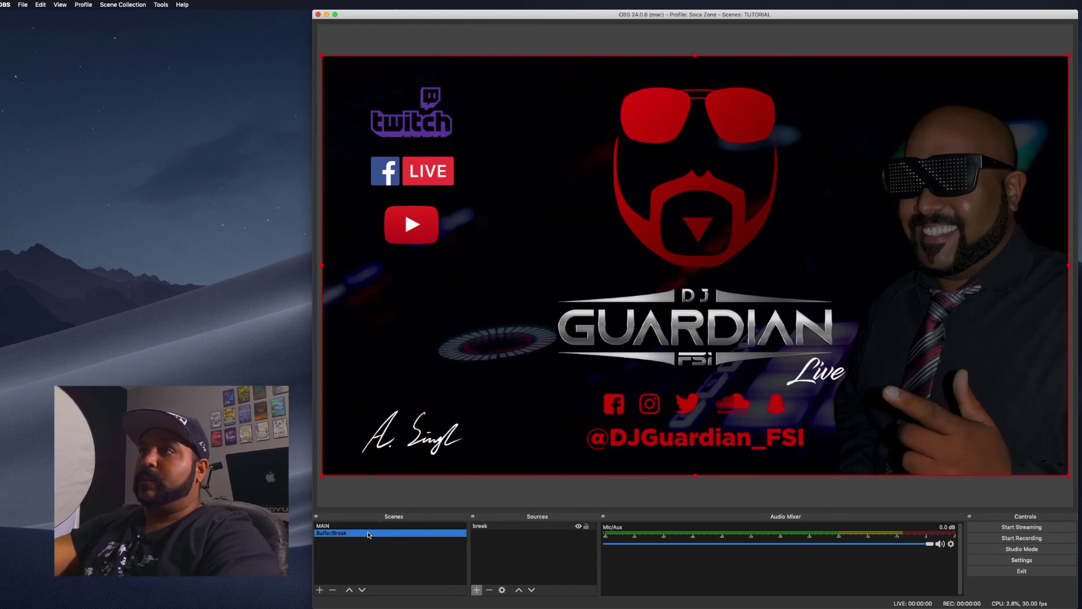
left_click(366, 525)
left_click(401, 533)
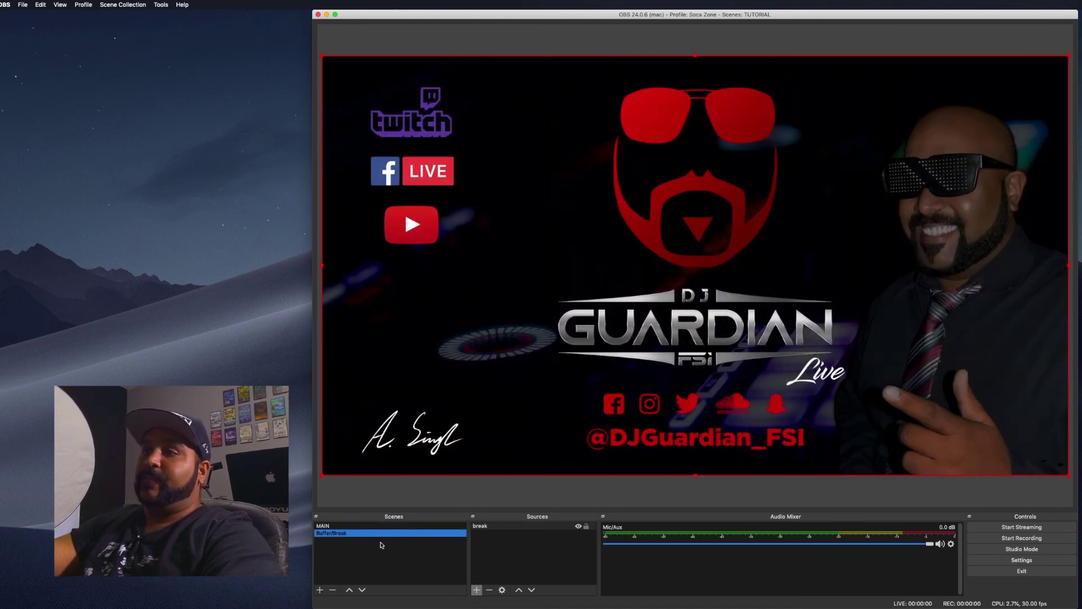
left_click(319, 589)
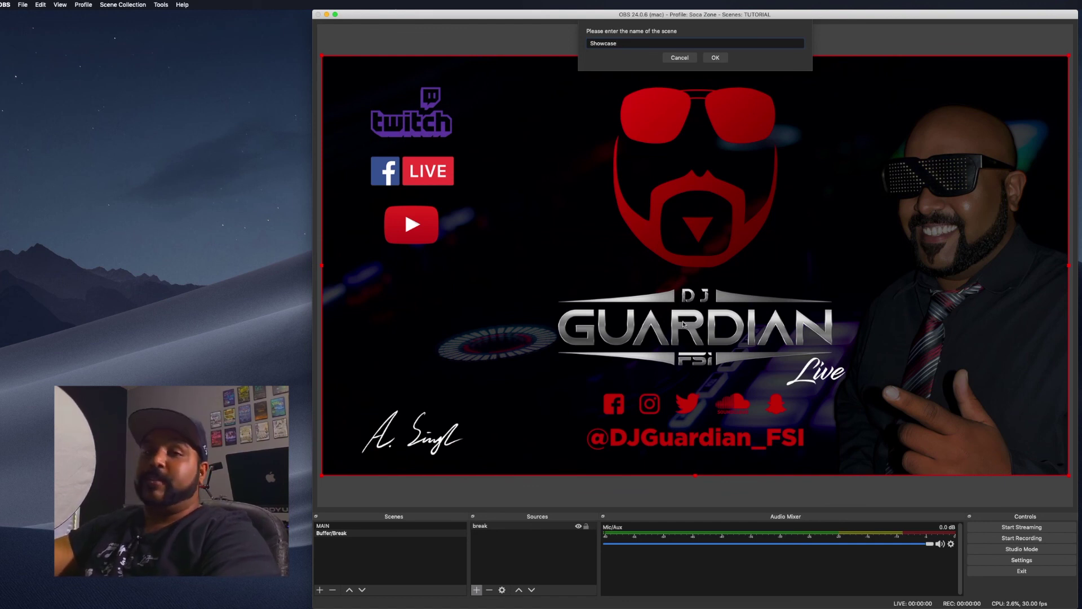
Step: Create the Showcase scene and add a VLC Video Source named 'Video'
key("Return")
left_click(477, 589)
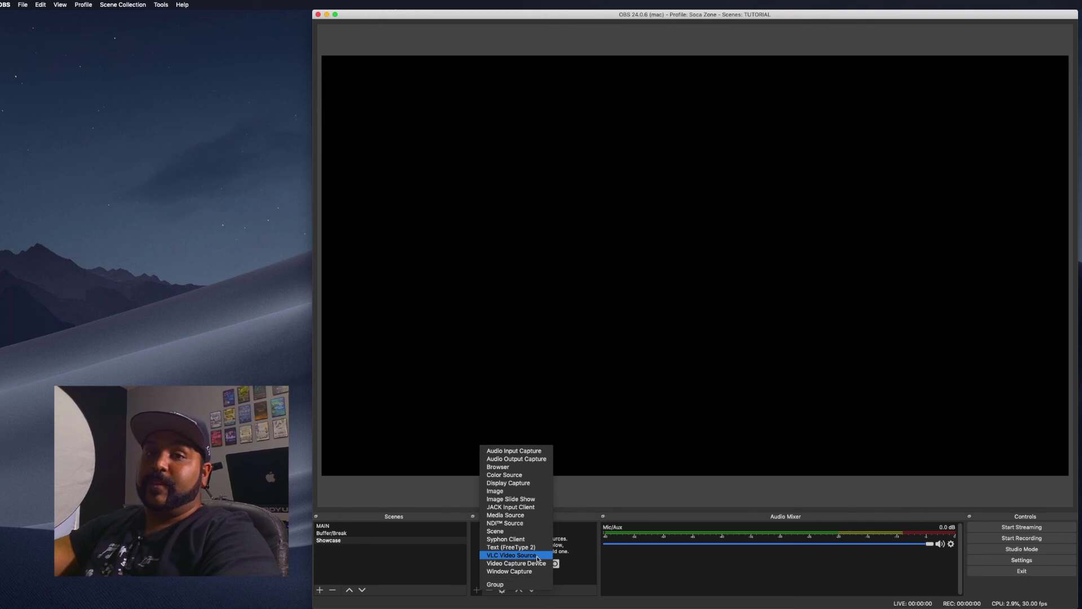
left_click(511, 555)
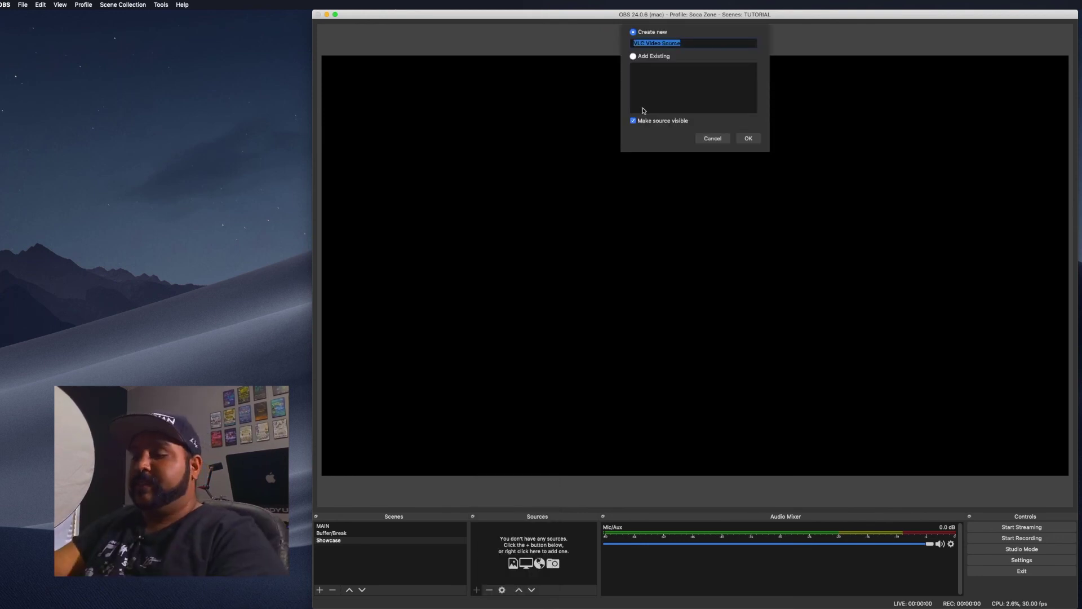
key("Return")
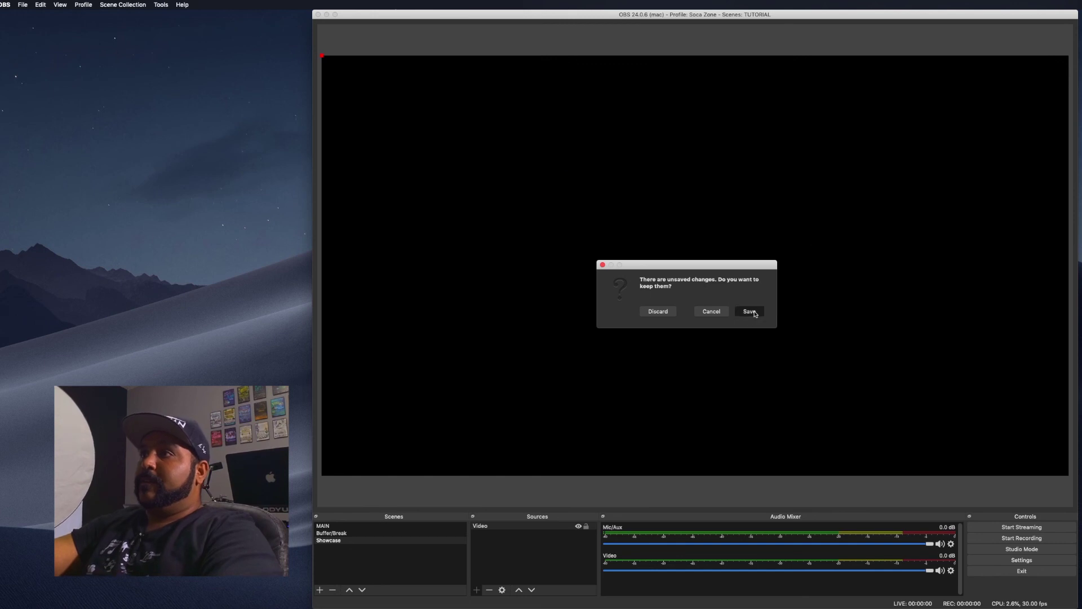
Step: Set Video's visibility behavior to Pause when not visible and add playlist files
left_click(750, 312)
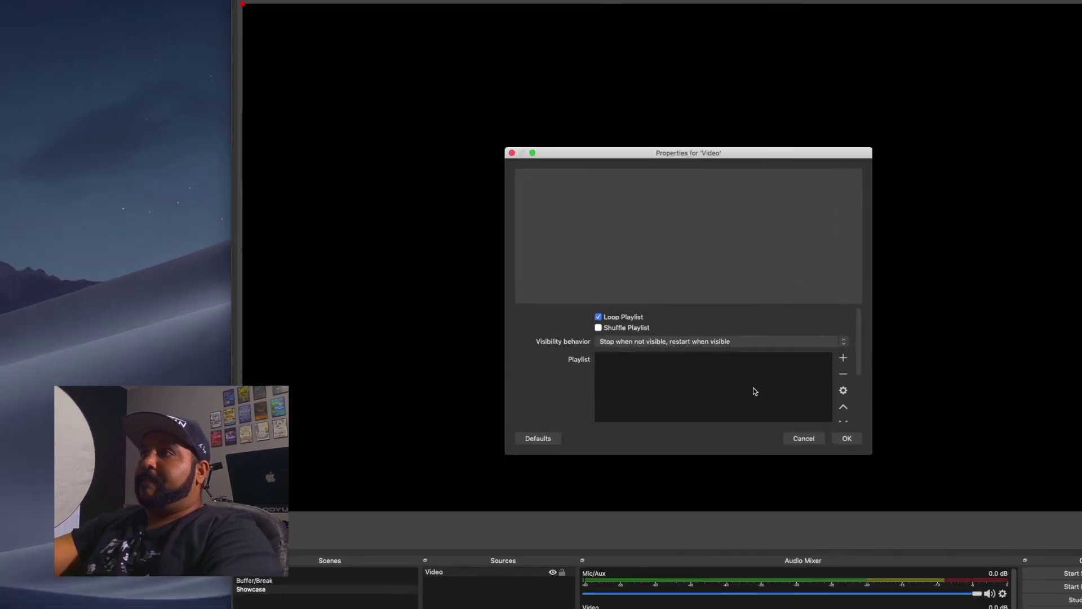
scroll(741, 371, "down", 3)
scroll(741, 370, "up", 3)
scroll(777, 445, "down", 1)
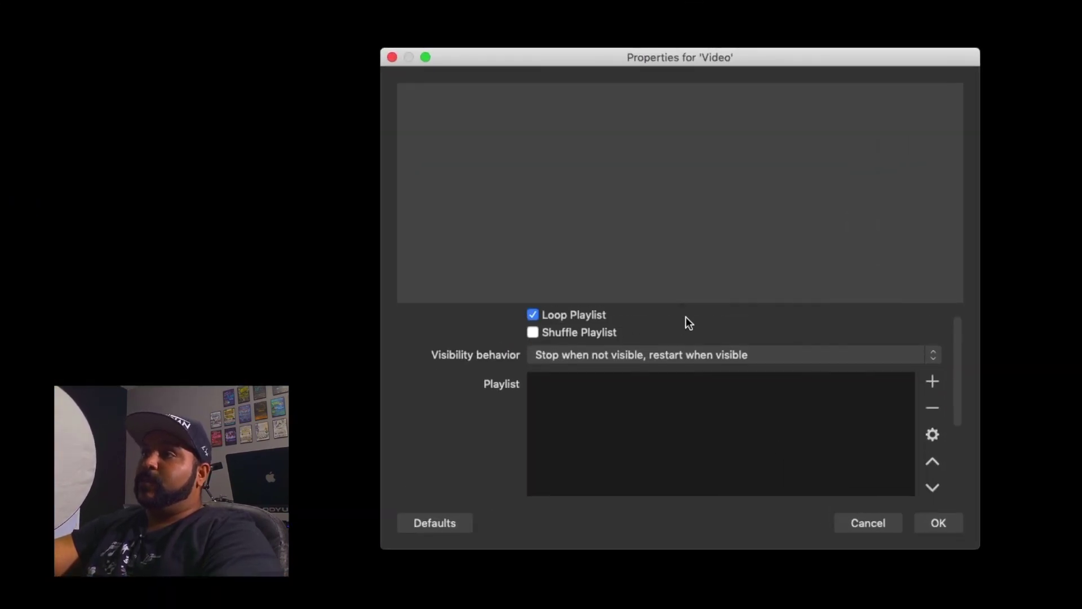
left_click(676, 362)
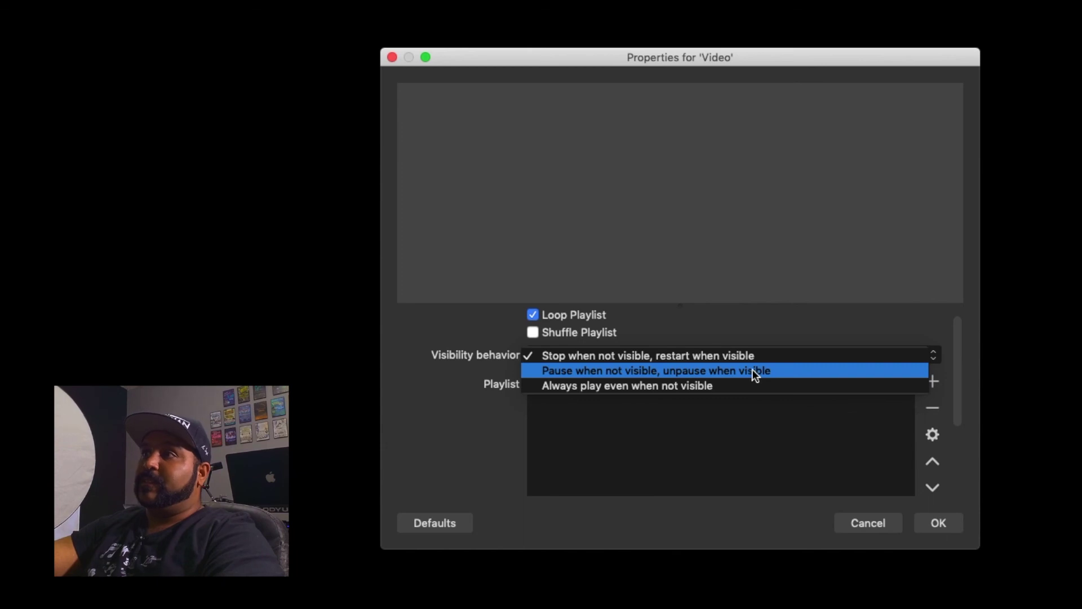
left_click(811, 371)
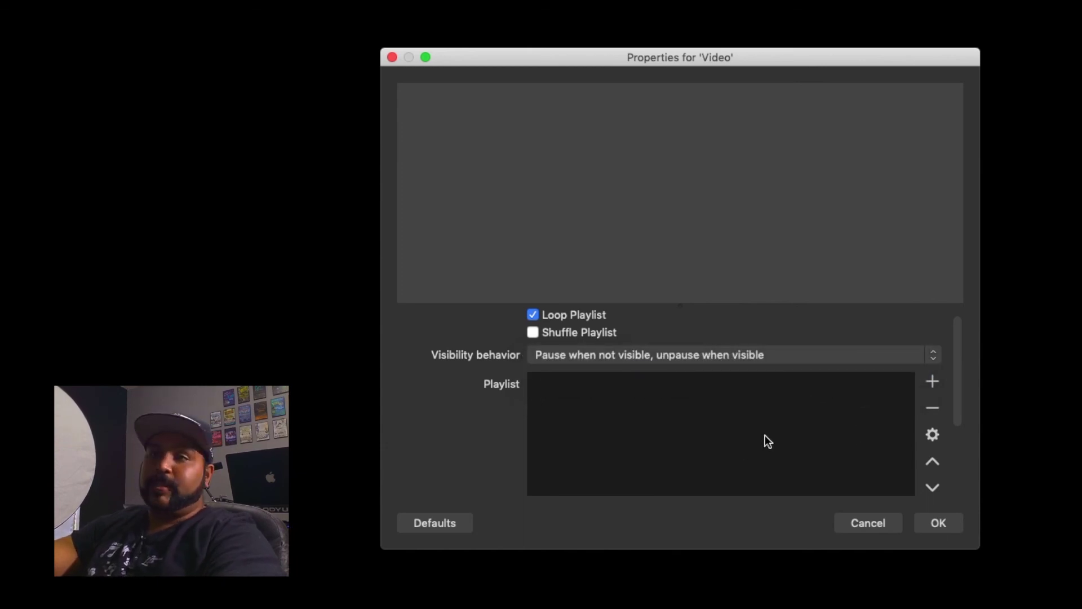
left_click(932, 381)
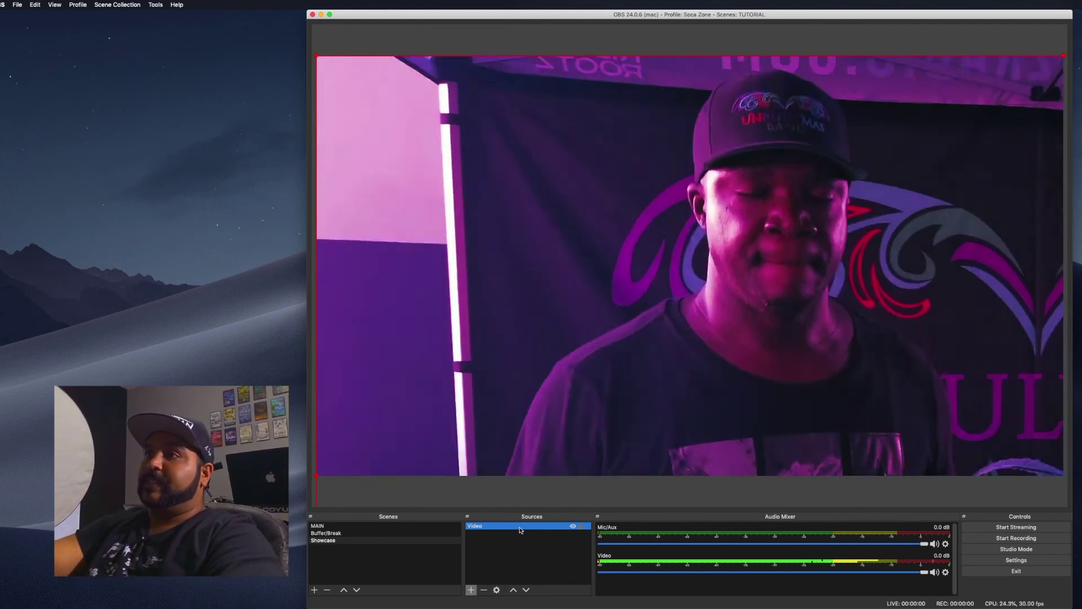
Step: Fit the Video source to the screen, then switch to the MAIN scene
right_click(560, 346)
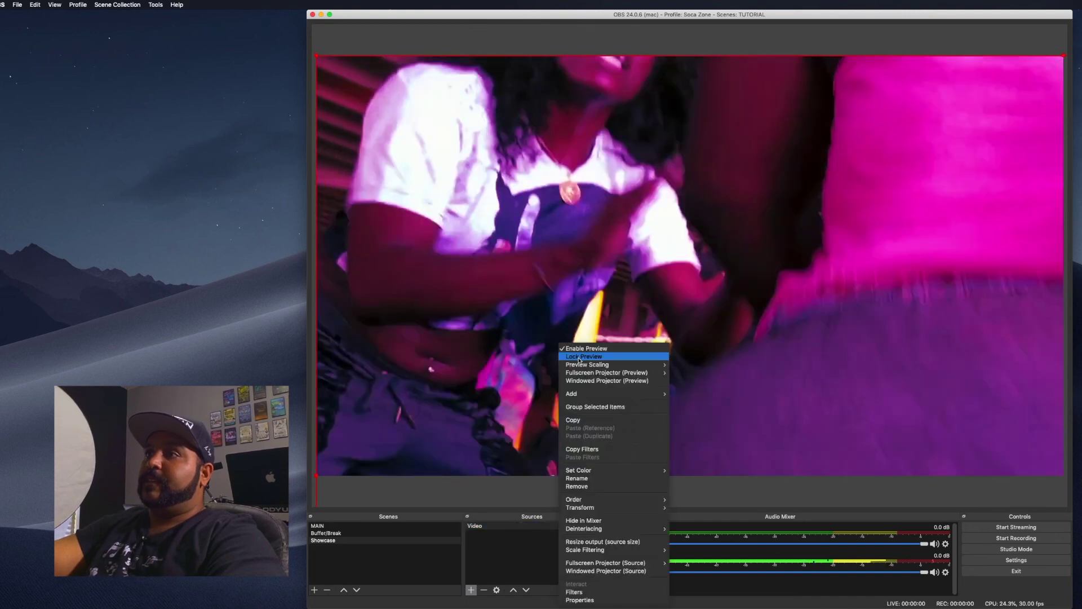
mouse_move(620, 507)
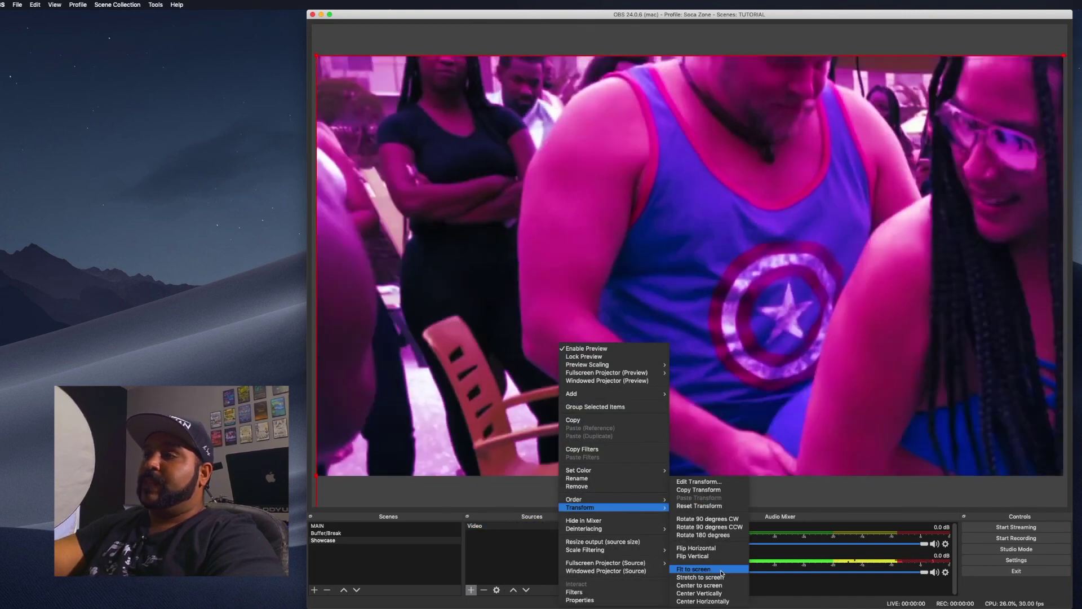
left_click(721, 570)
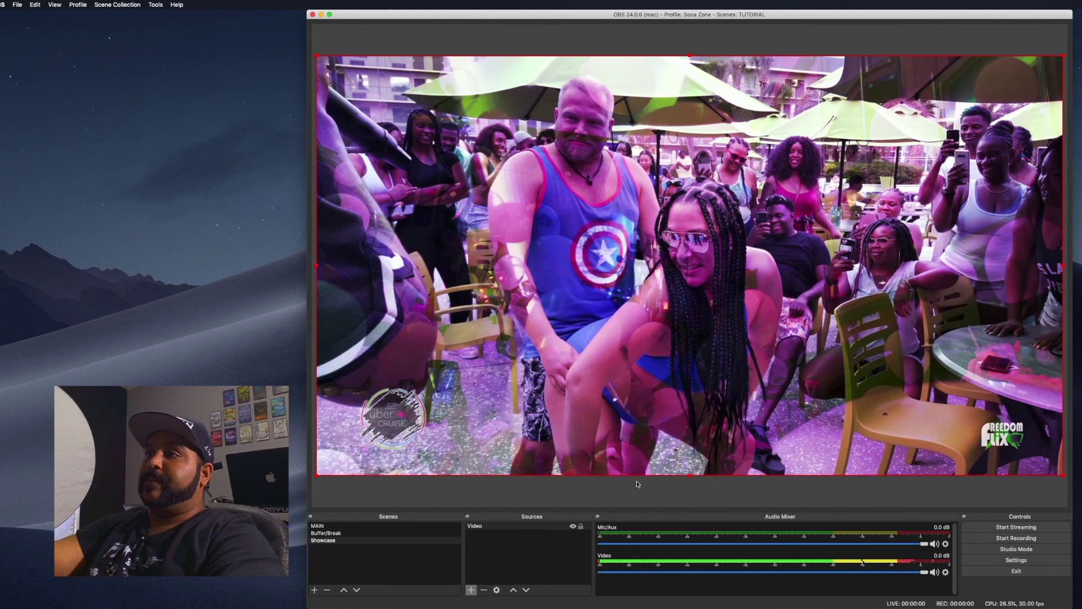
left_click(635, 483)
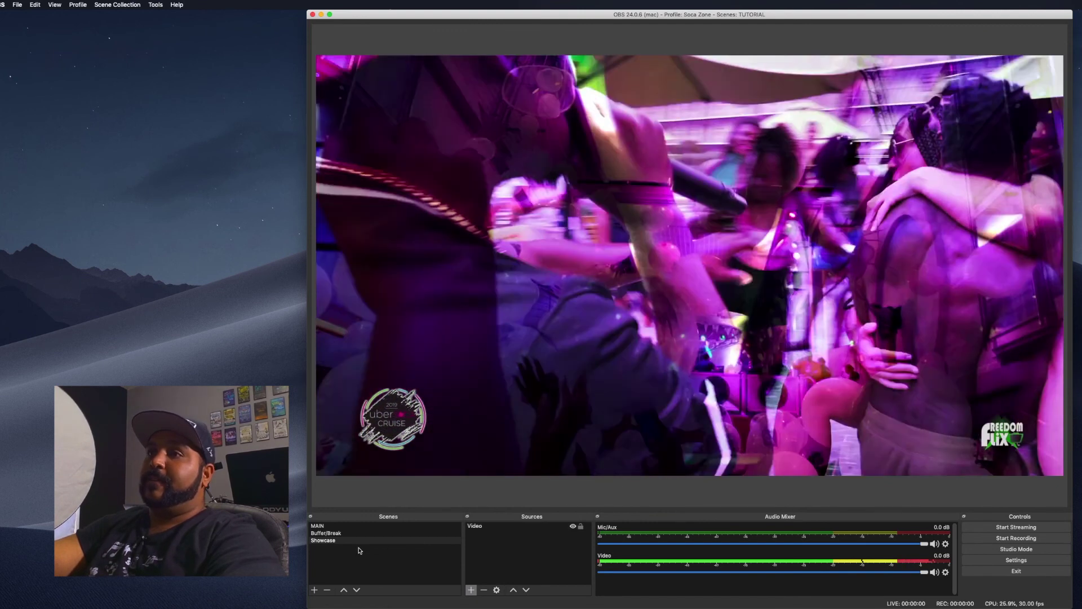
left_click(356, 525)
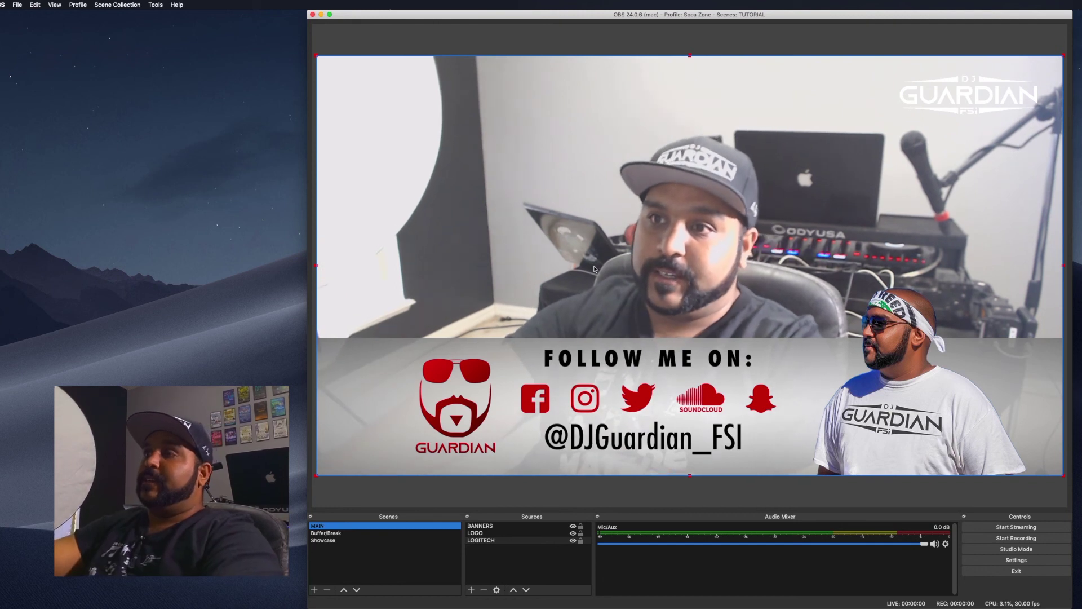
Step: Add a Browser source named 'Chat' to MAIN and select its placeholder URL
left_click(471, 590)
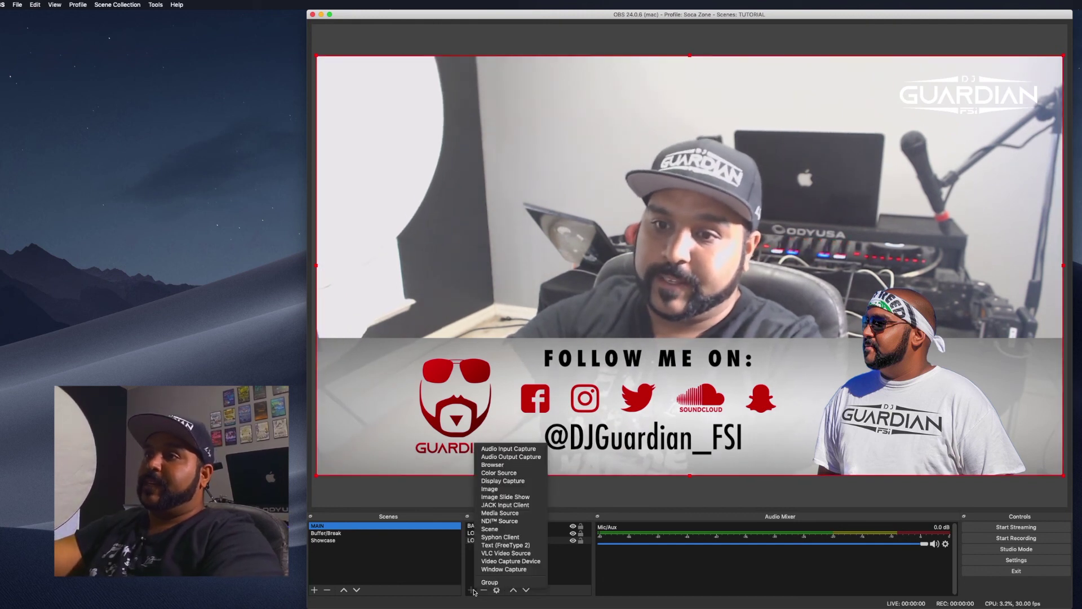
left_click(492, 464)
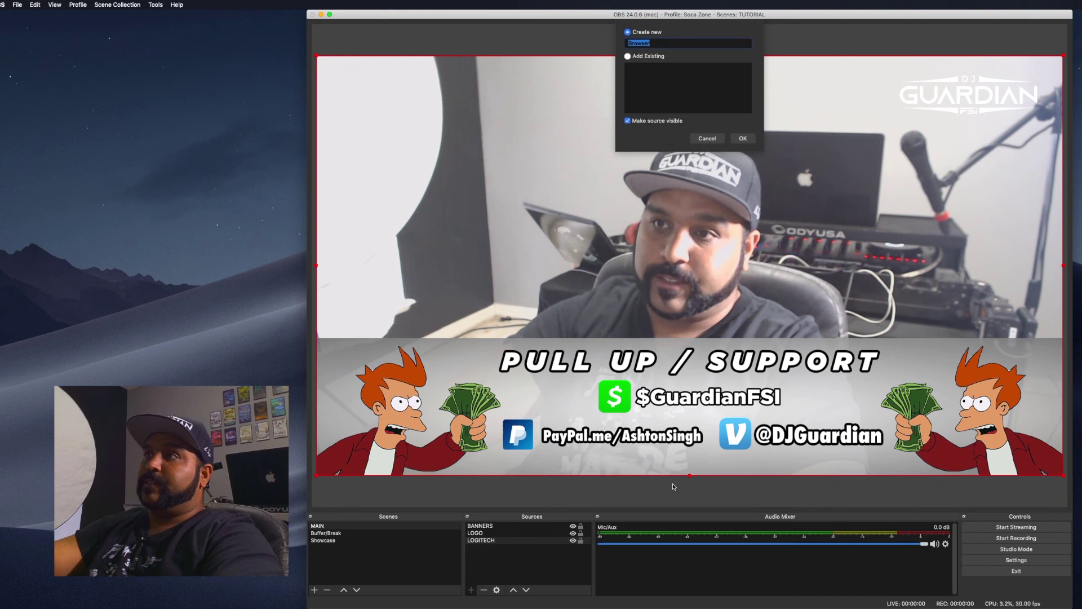
type("Chat")
key("Return")
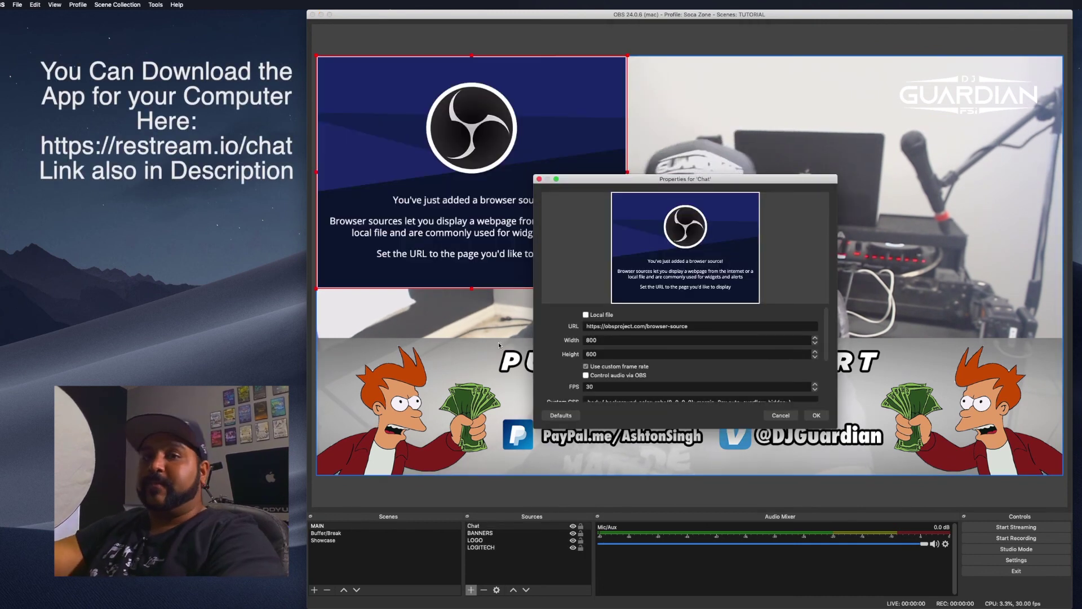
triple_click(662, 327)
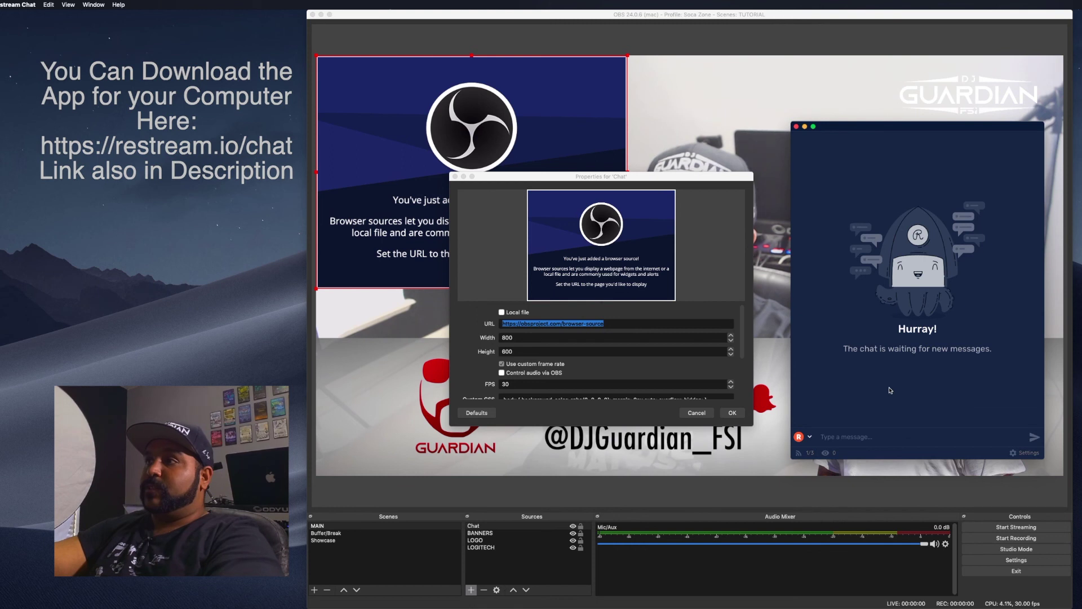
Step: Open Restream Chat's Embed in stream settings and keep the Comic theme
left_click(1021, 454)
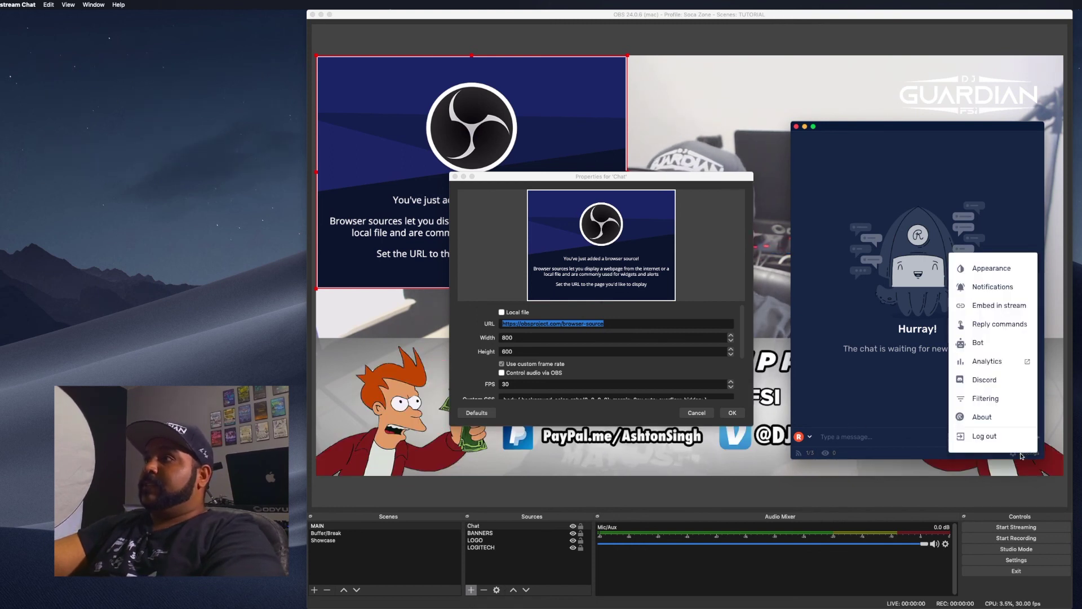
left_click(1011, 307)
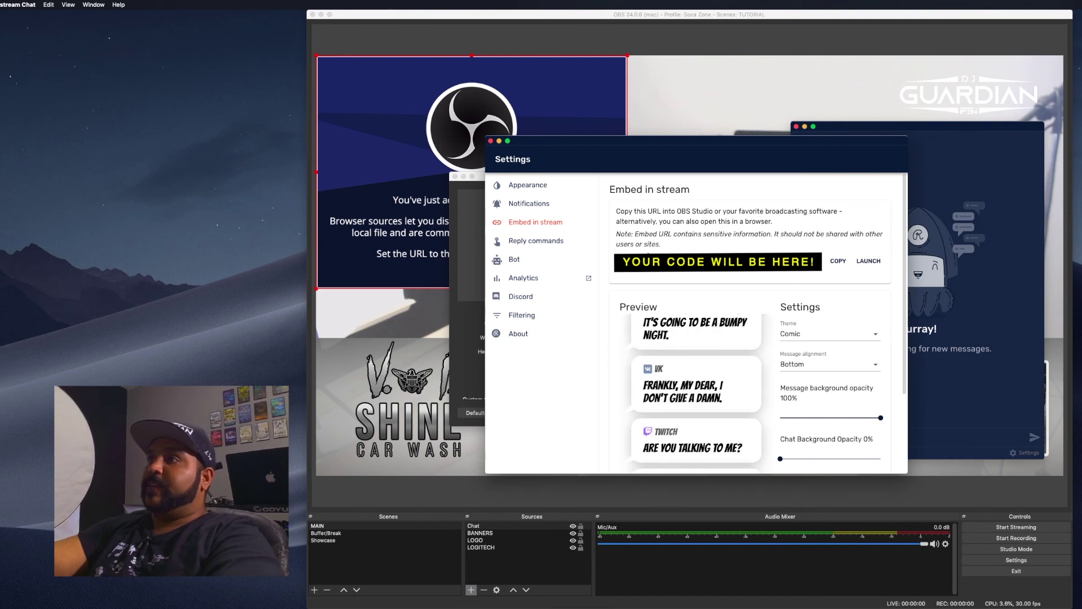
left_click(473, 243)
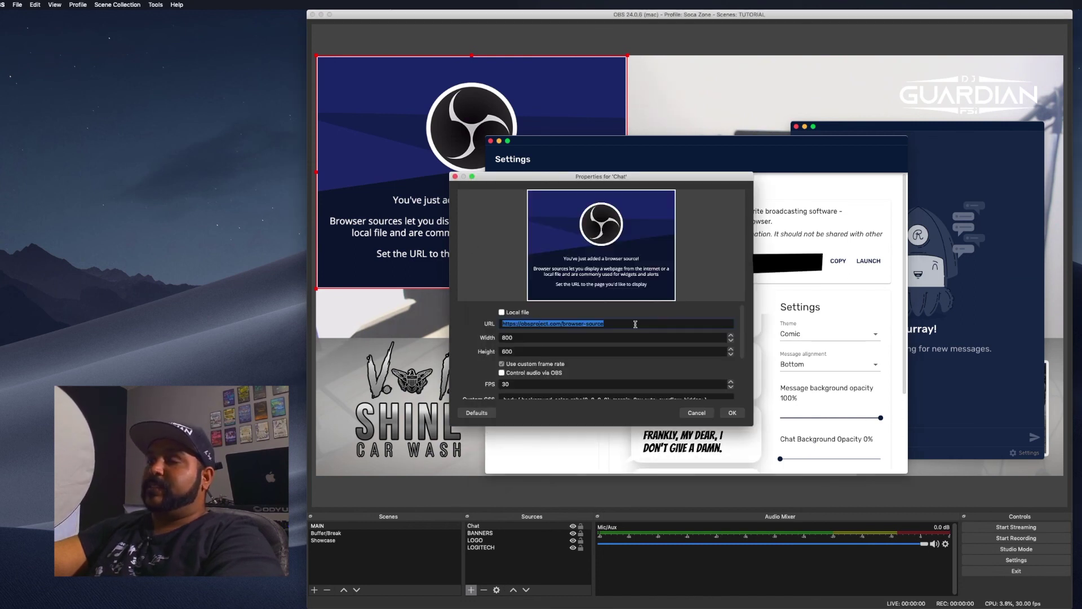
left_click(862, 331)
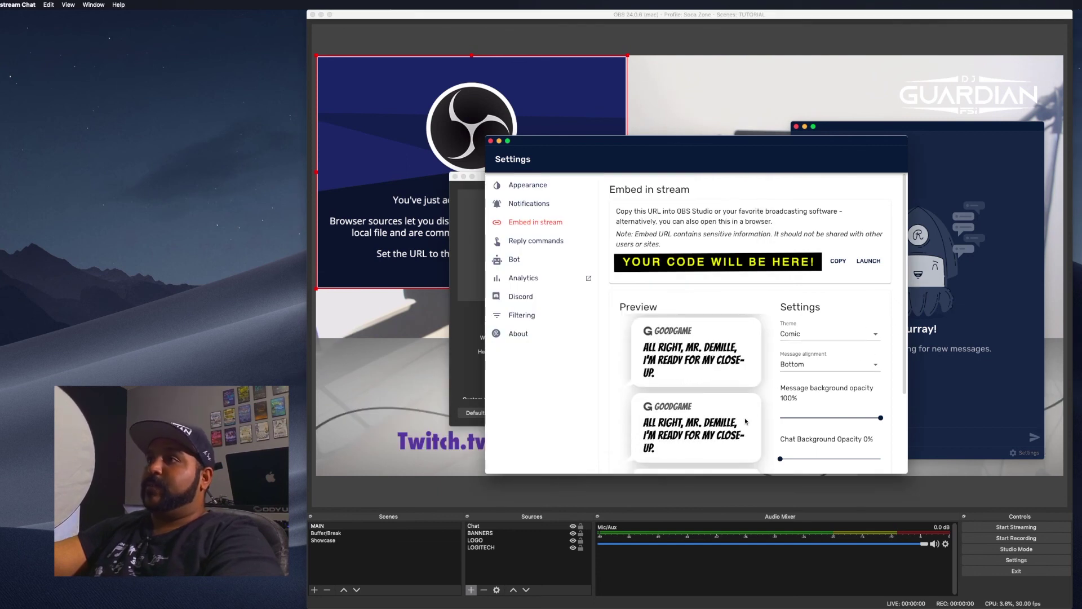
left_click(841, 334)
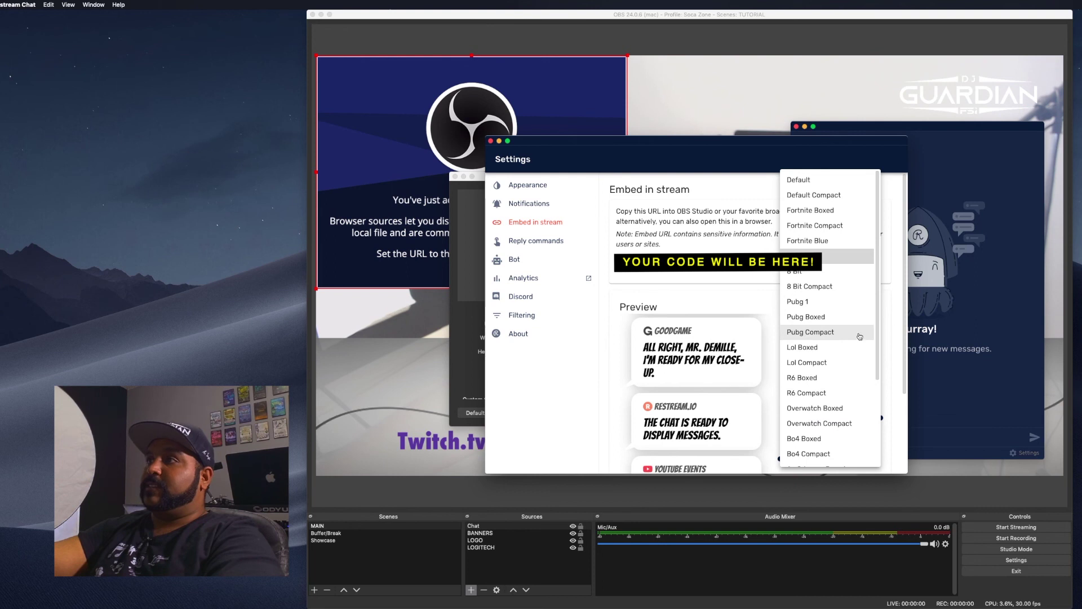
left_click(839, 426)
scroll(852, 382, "down", 1)
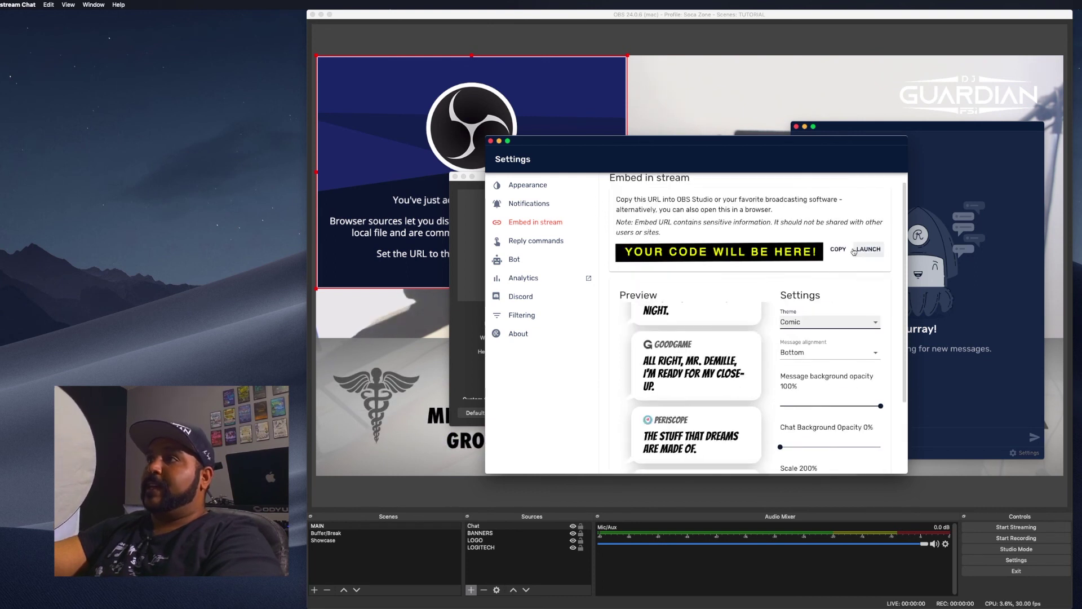
Step: Confirm the Chat source's properties in OBS
left_click(467, 282)
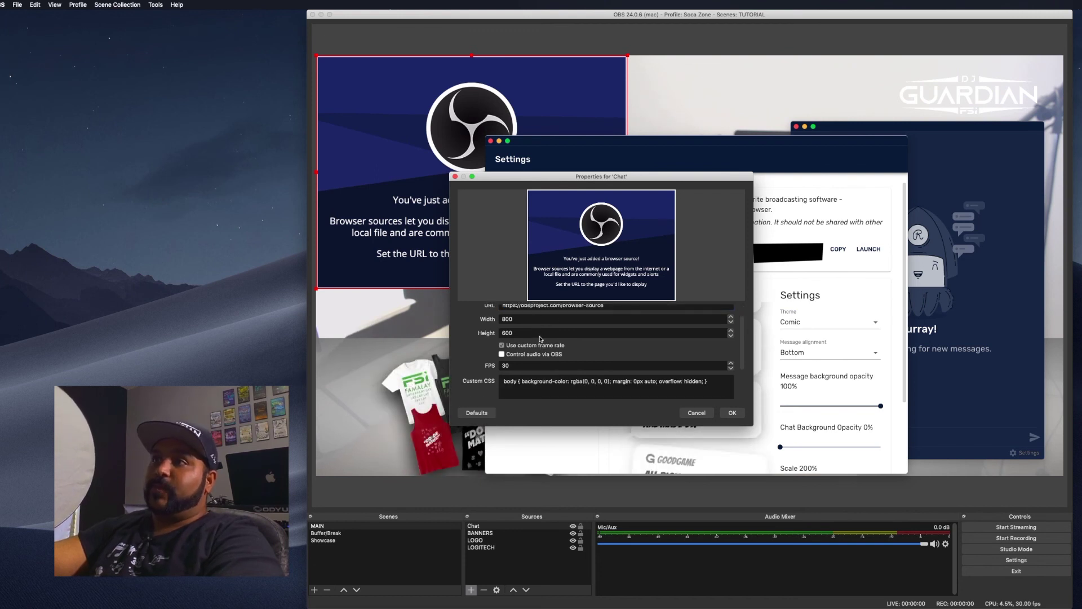
scroll(603, 365, "down", 5)
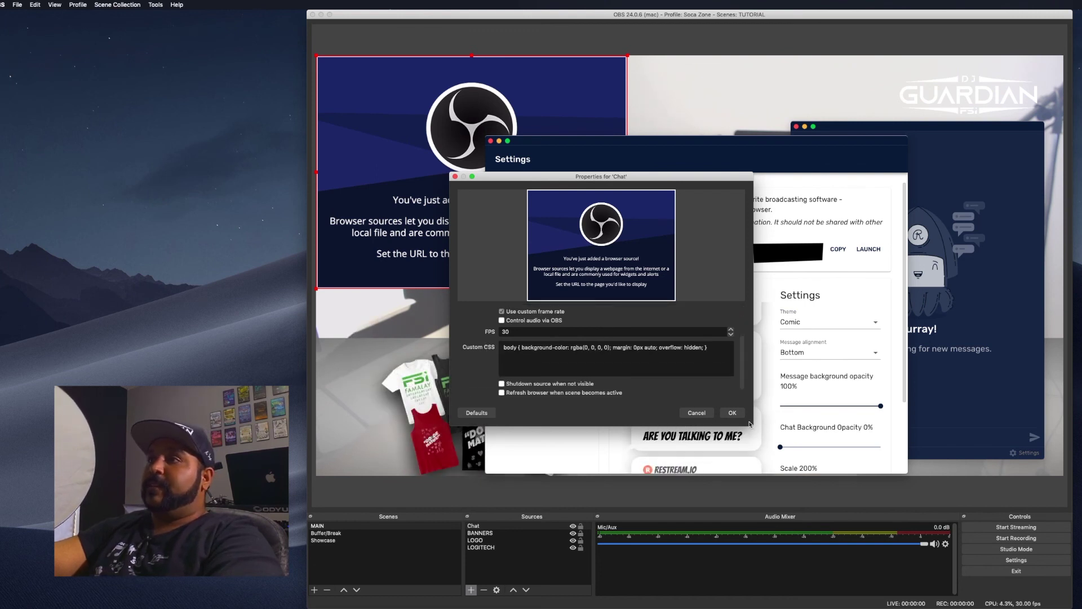
left_click(732, 412)
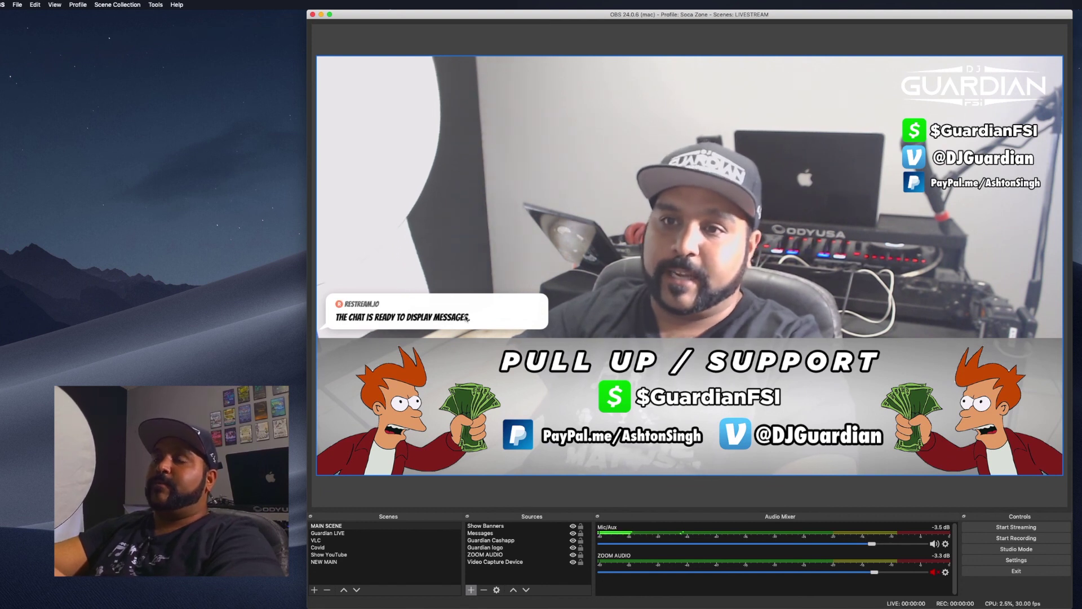
Step: Select the Messages chat overlay source in the MAIN SCENE to show its bounding box
left_click(494, 534)
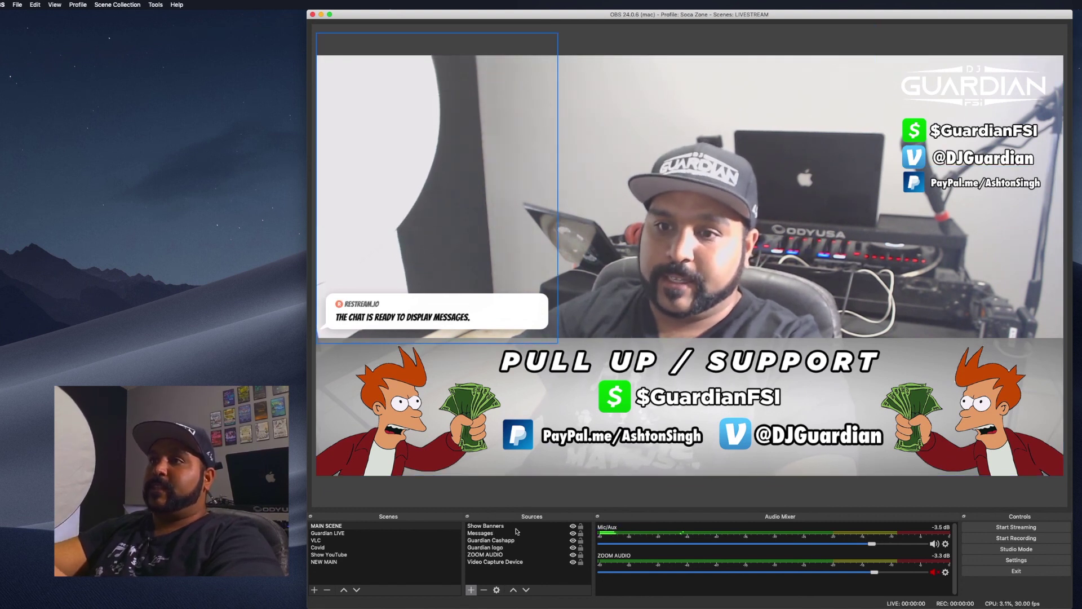
left_click(494, 533)
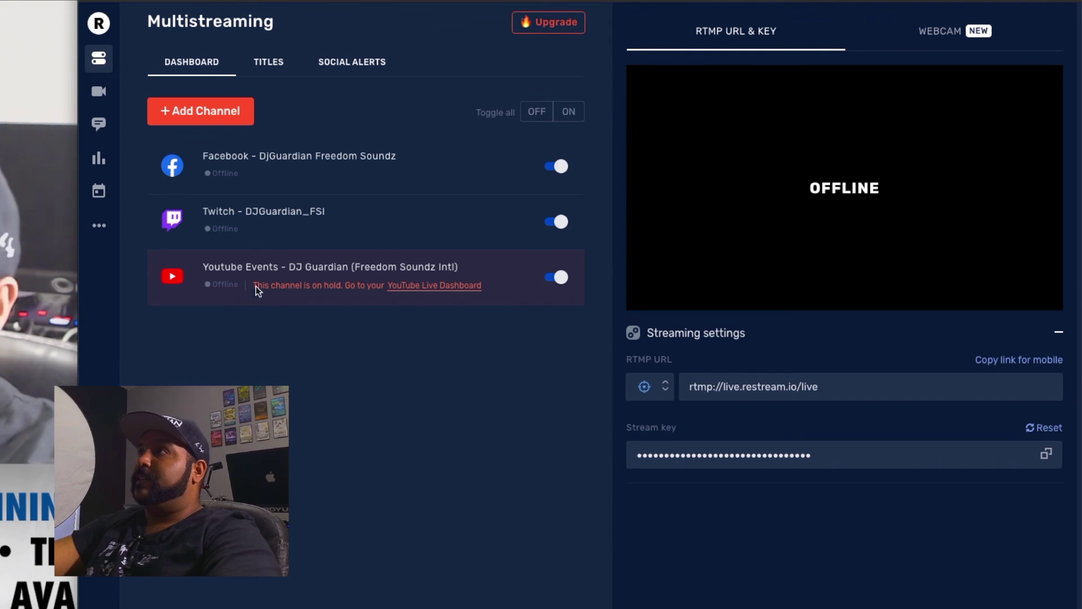
Step: Set the Restream stream title to 'Tutorial' and apply it to Facebook, Twitch and YouTube
left_click(282, 71)
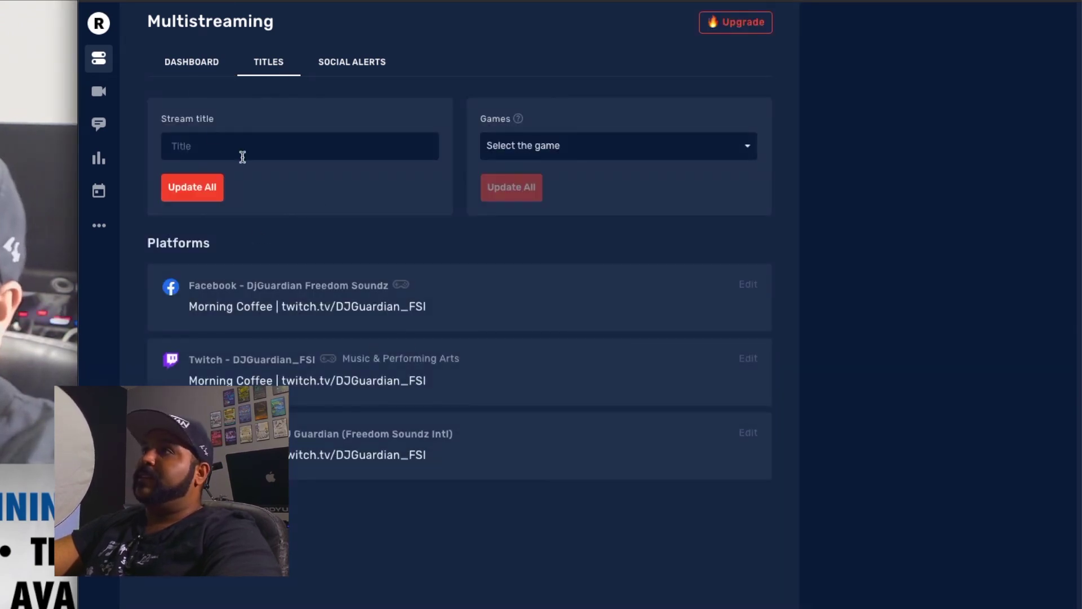
left_click(194, 145)
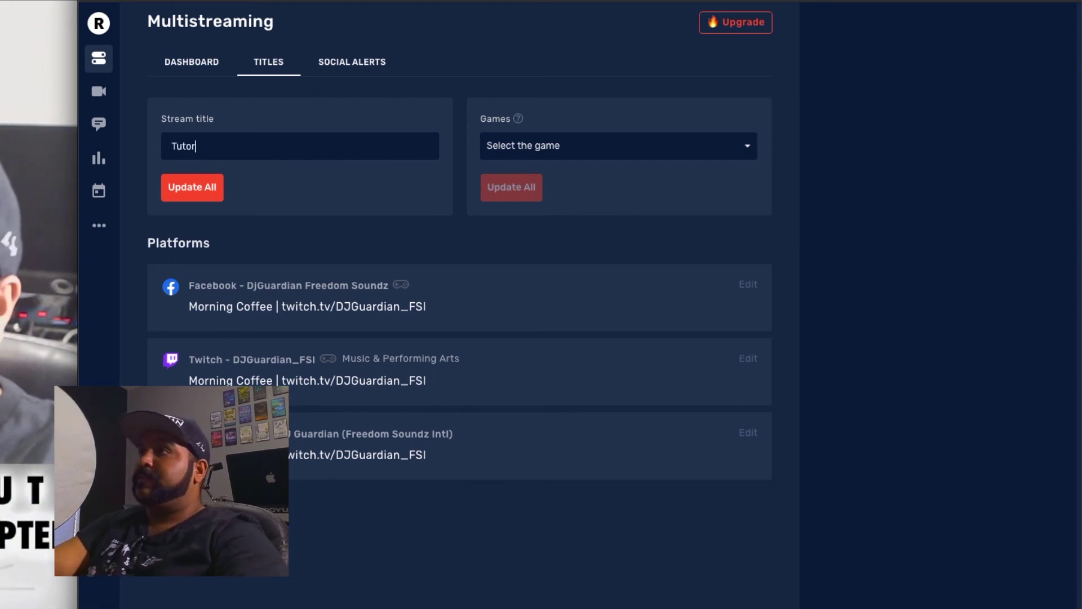
left_click(195, 196)
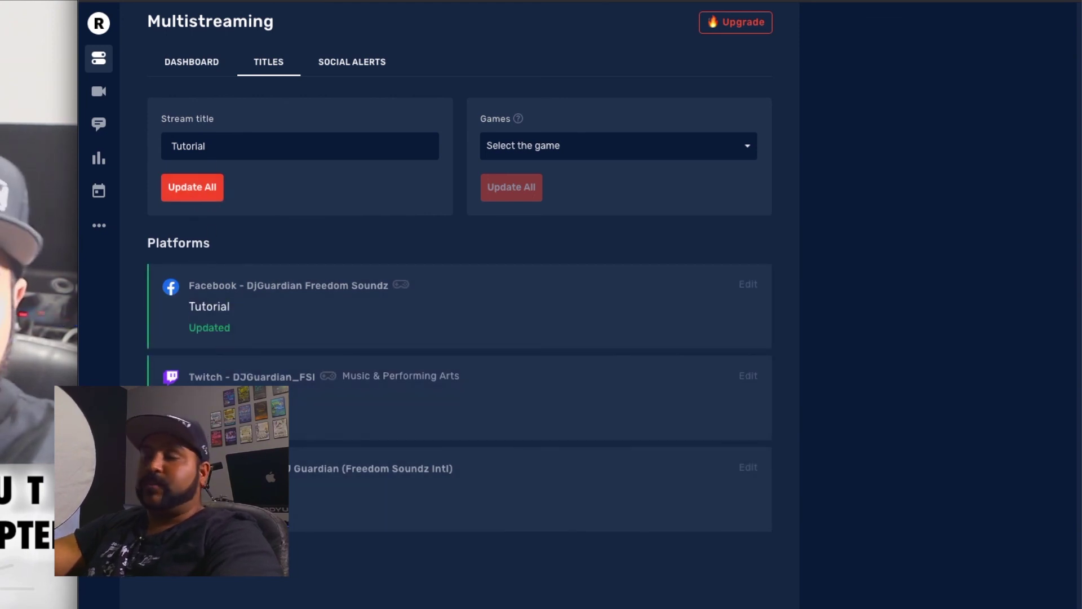
left_click(205, 69)
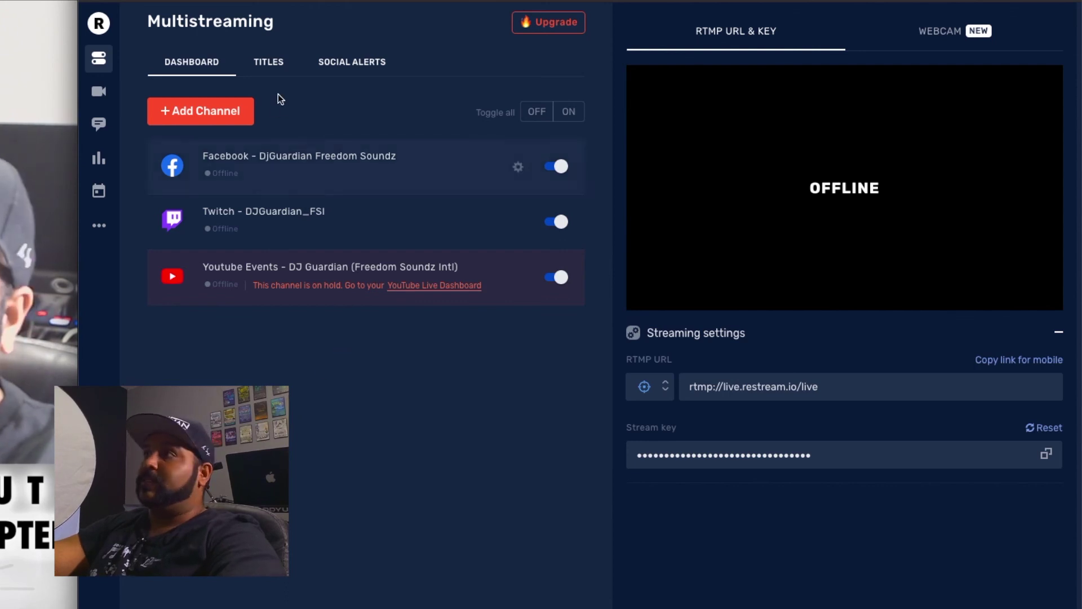
left_click(268, 62)
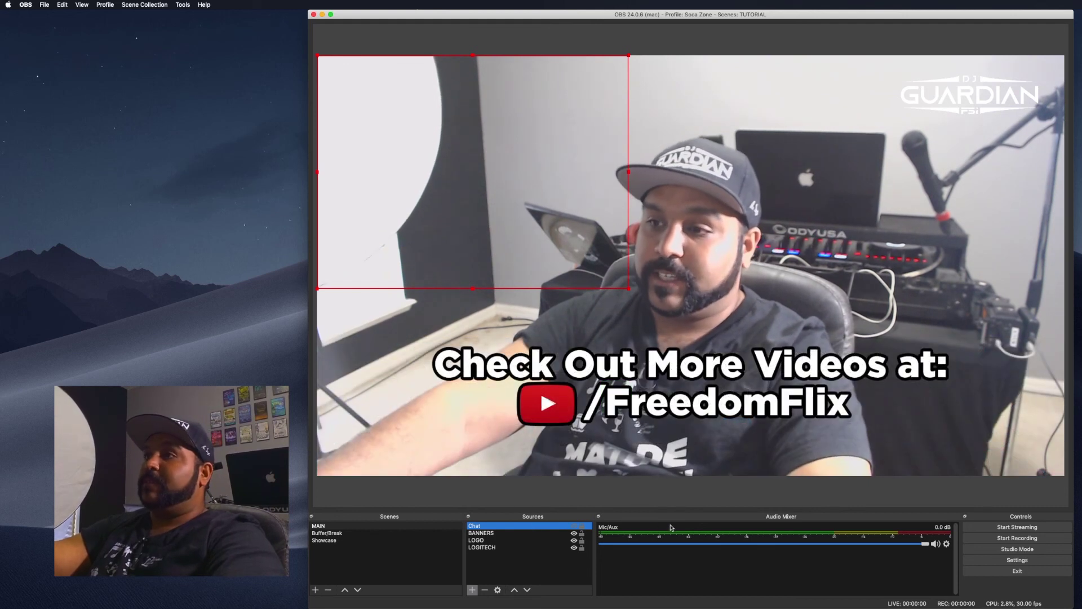
left_click(25, 5)
left_click(35, 28)
left_click(516, 205)
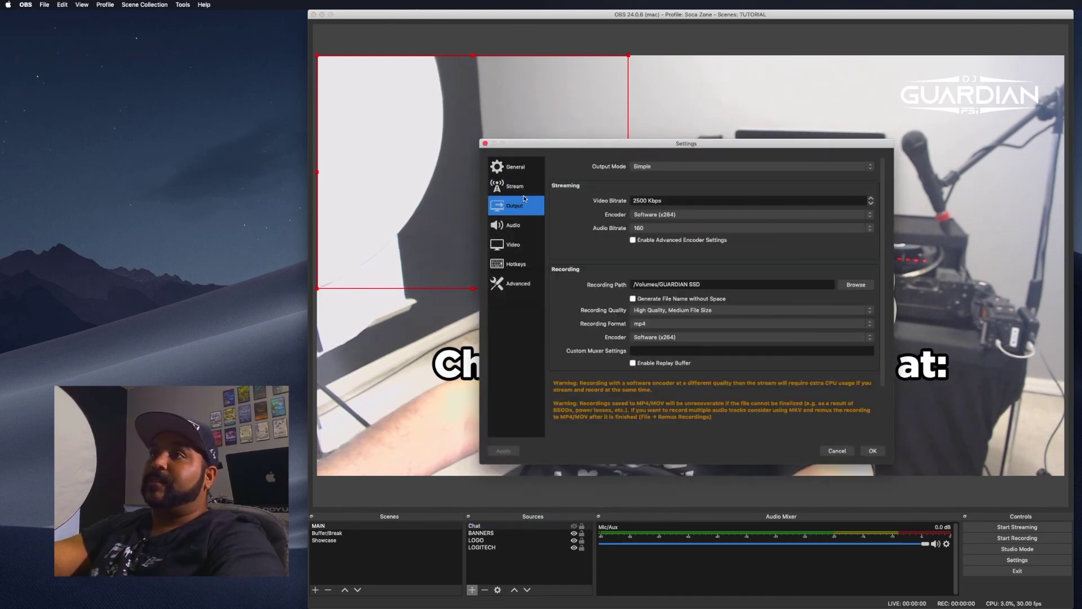
left_click(522, 190)
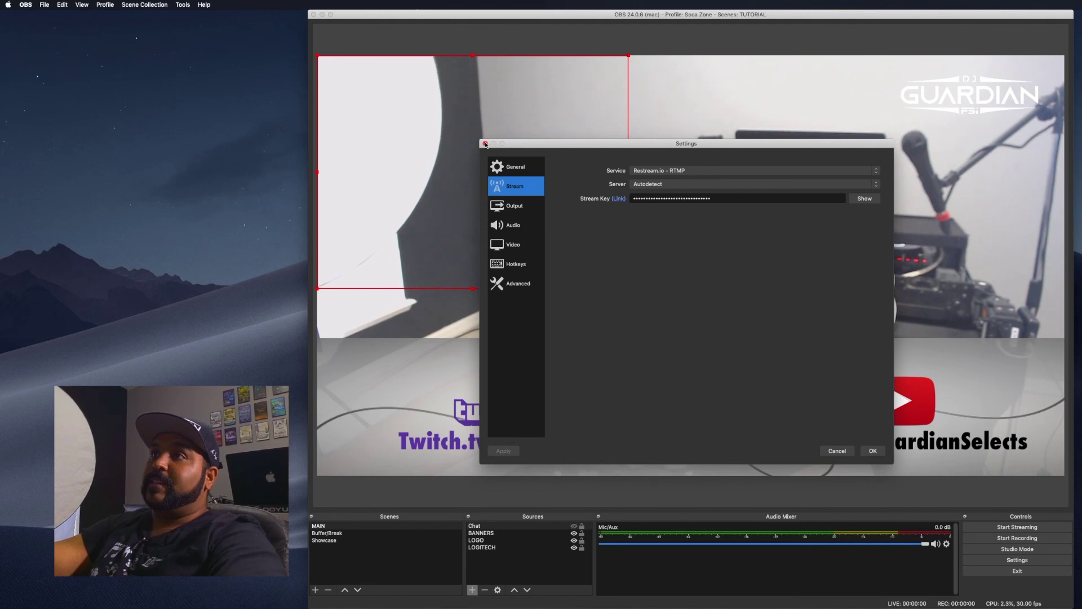
left_click(485, 144)
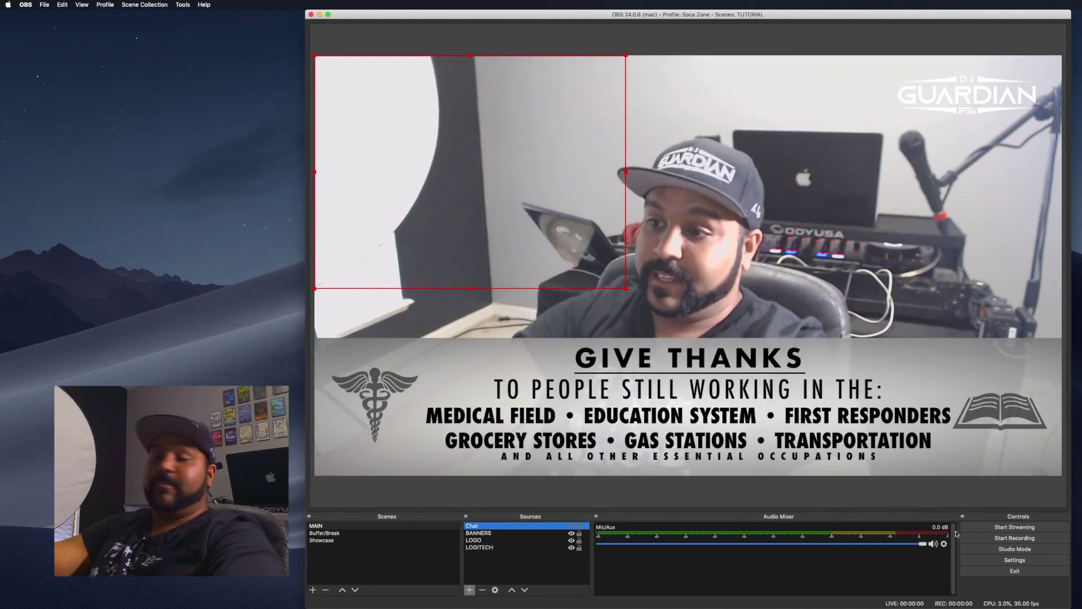